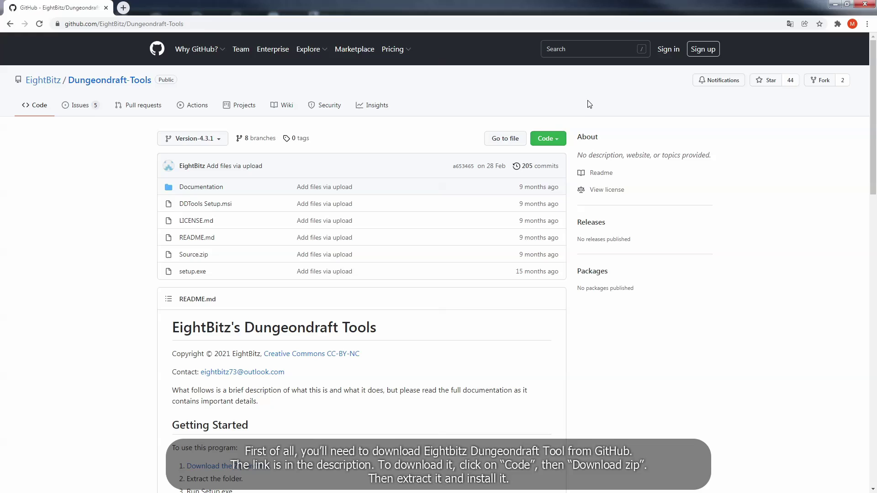
Step: Download the Dungeondraft-Tools repository as a ZIP from the green Code menu
click(563, 140)
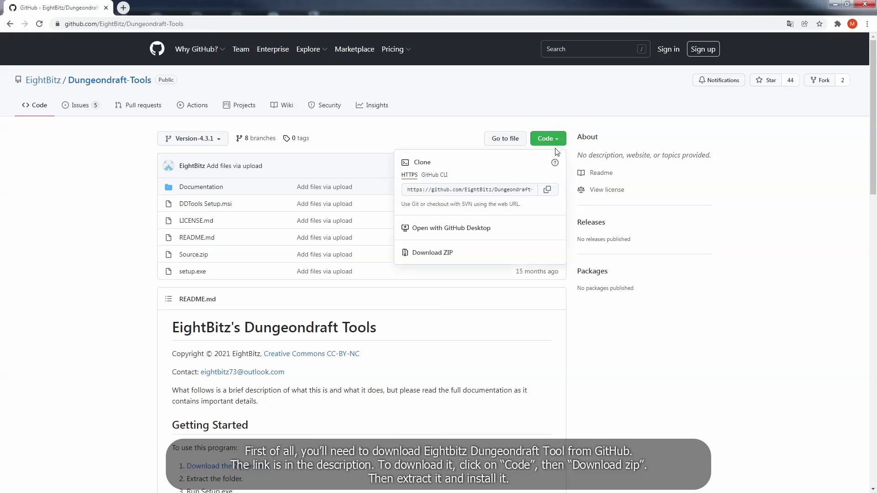
click(441, 253)
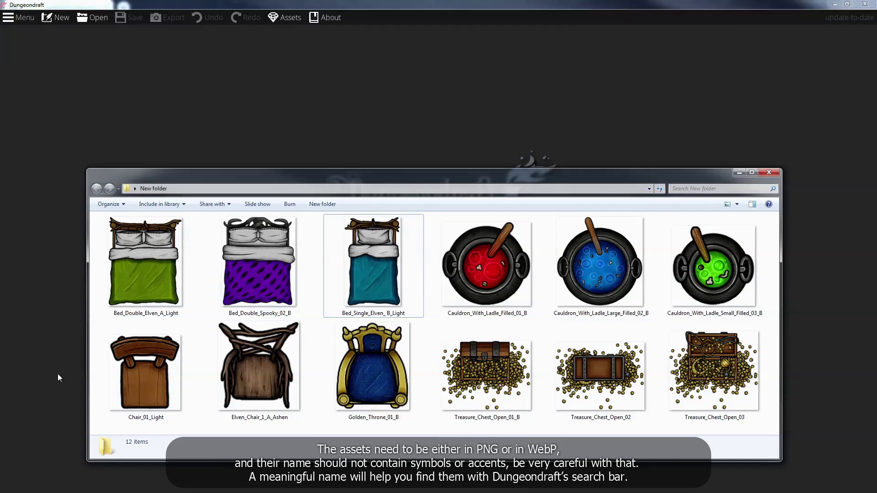
Step: Check the file details of the Treasure_Chest_Open_01_B image, then clear the selection
click(487, 393)
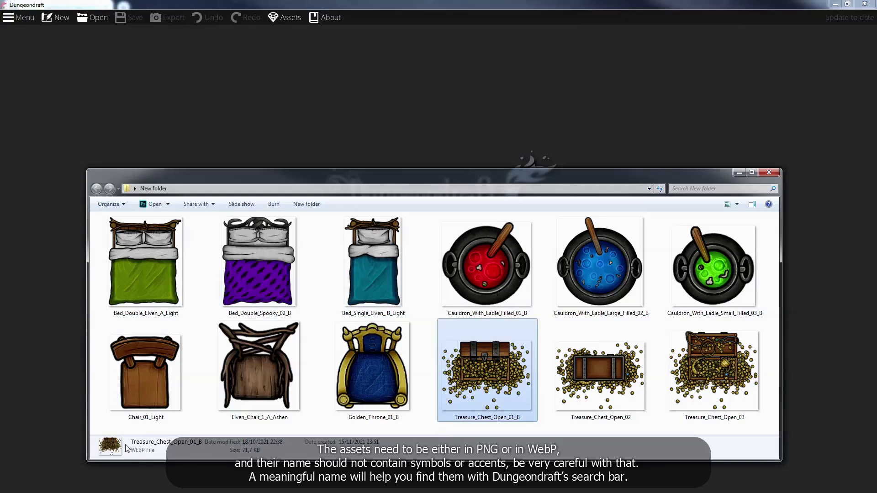
click(427, 428)
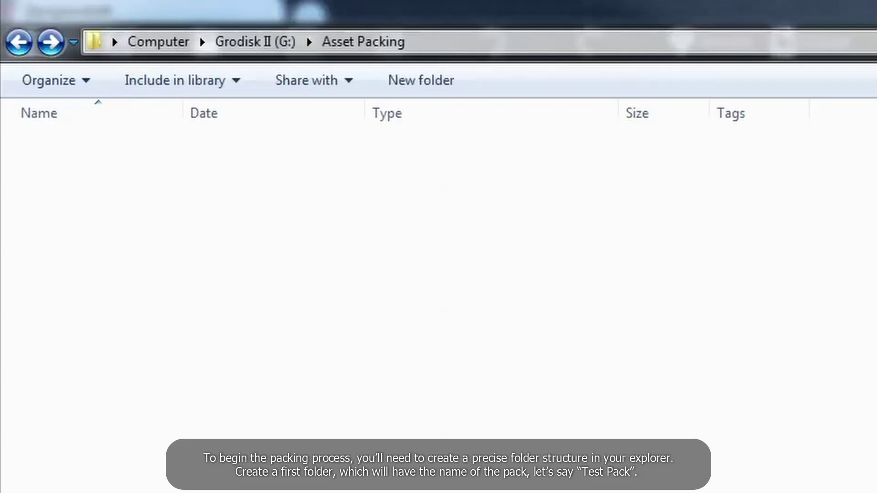
Step: Create nested folders Test Pack, textures and objects in Asset Packing, ending inside objects
key(ctrl+shift+n)
text(Test Pack)
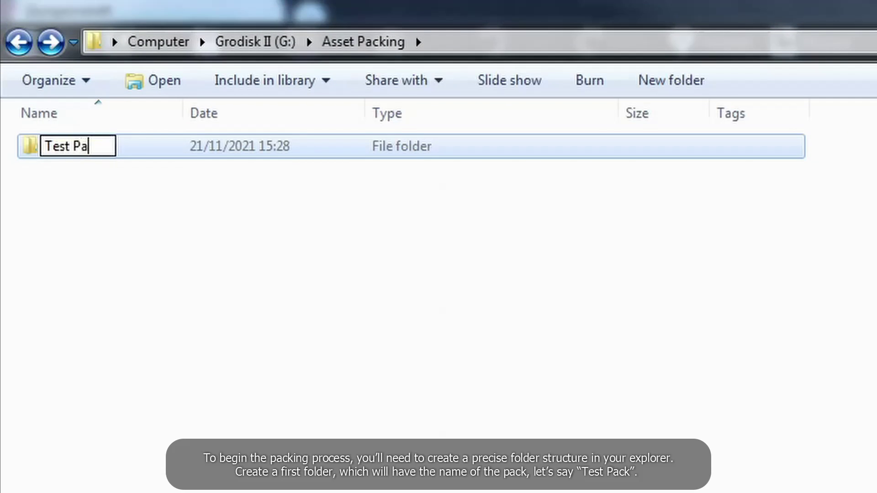
key(Return)
key(Return)
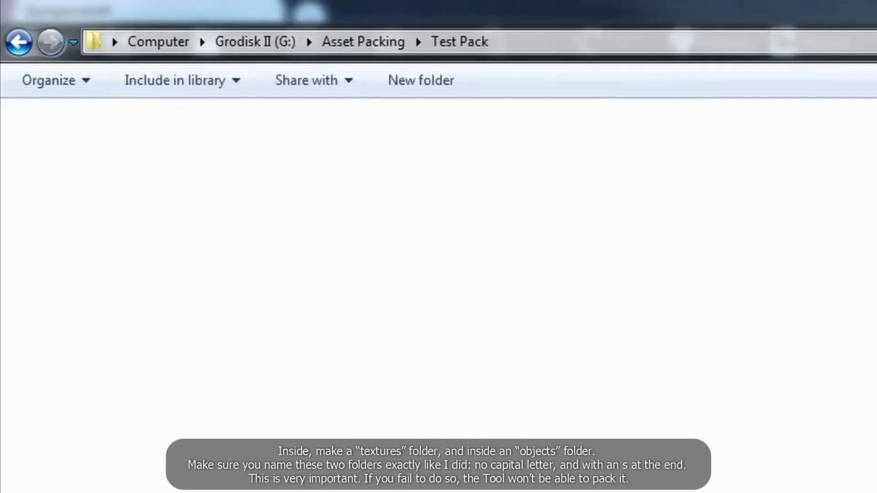
key(ctrl+shift+n)
text(textures)
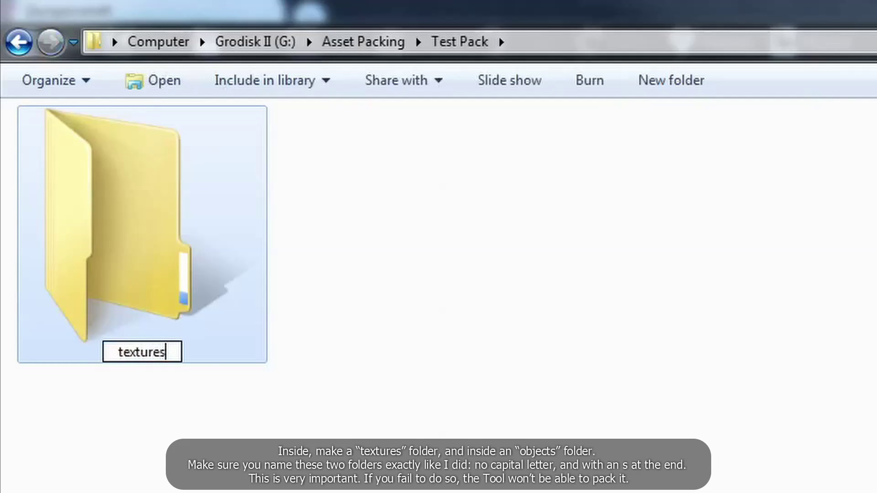
key(Return)
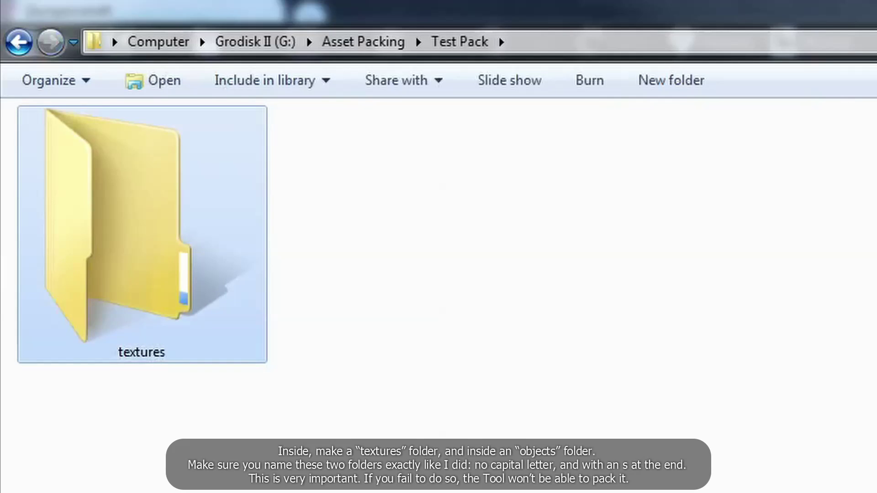
key(Return)
key(ctrl+shift+n)
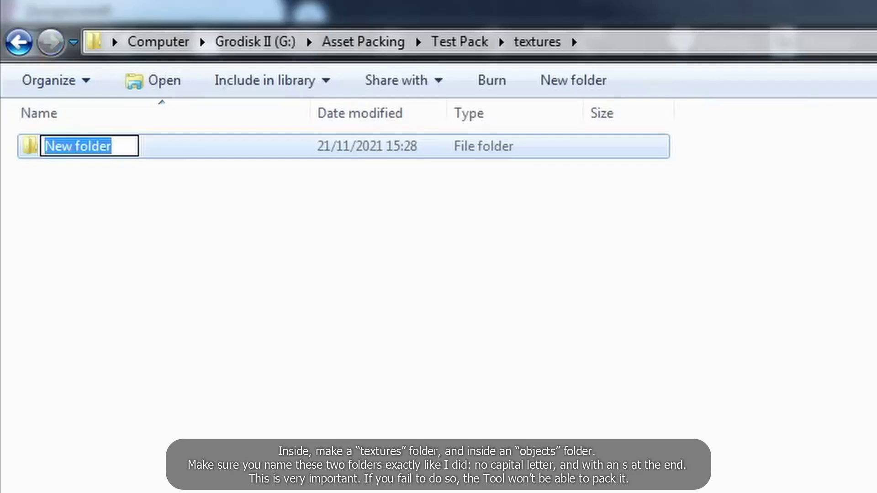
text(objects)
key(Return)
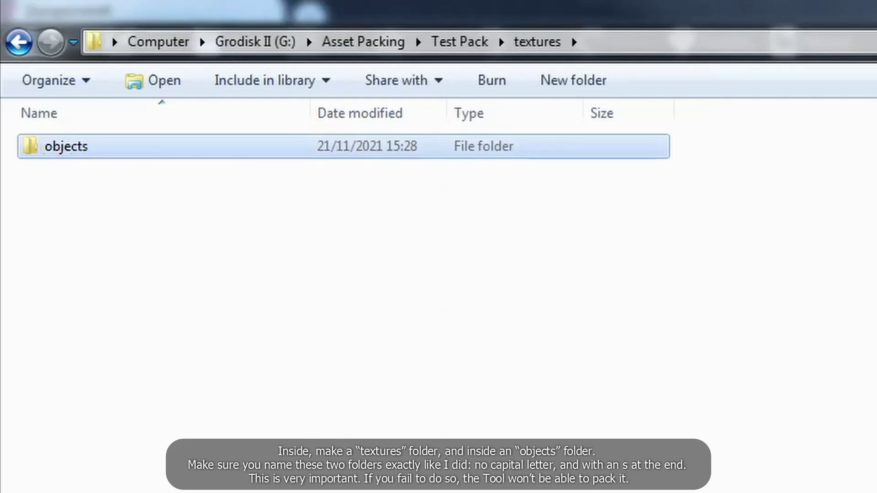
key(Return)
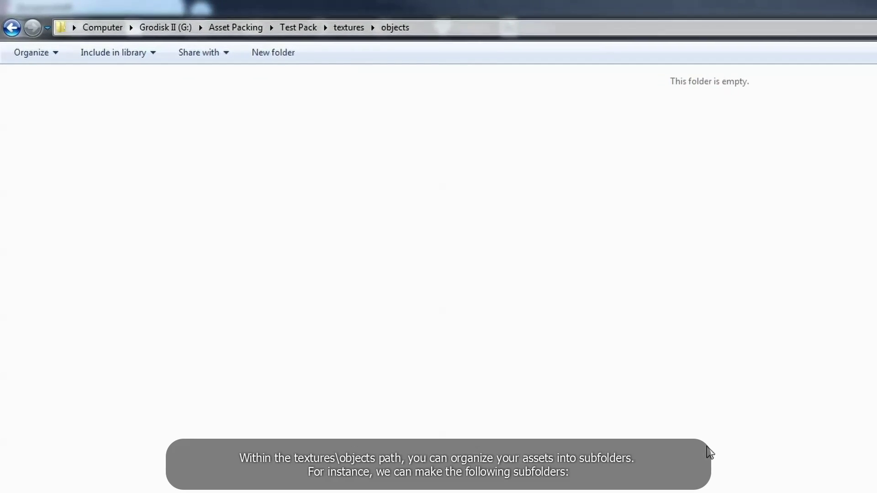
Step: Add Furniture and Treasure folders to objects and paste the twelve asset images there
key(ctrl+shift+n)
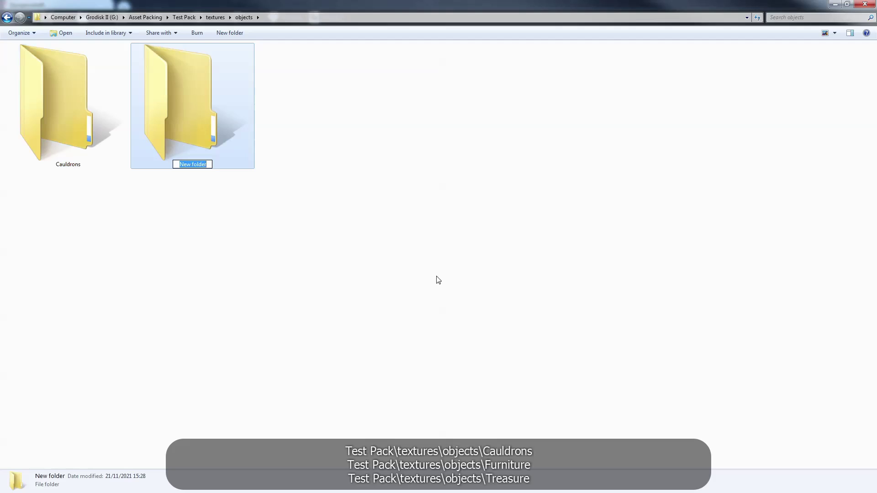
text(Furniture)
key(Return)
key(ctrl+shift+n)
text(Treasure)
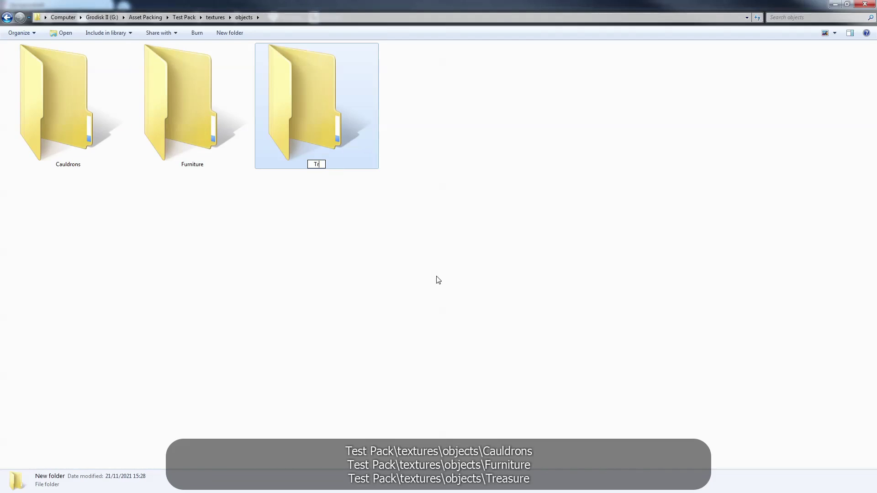
key(Return)
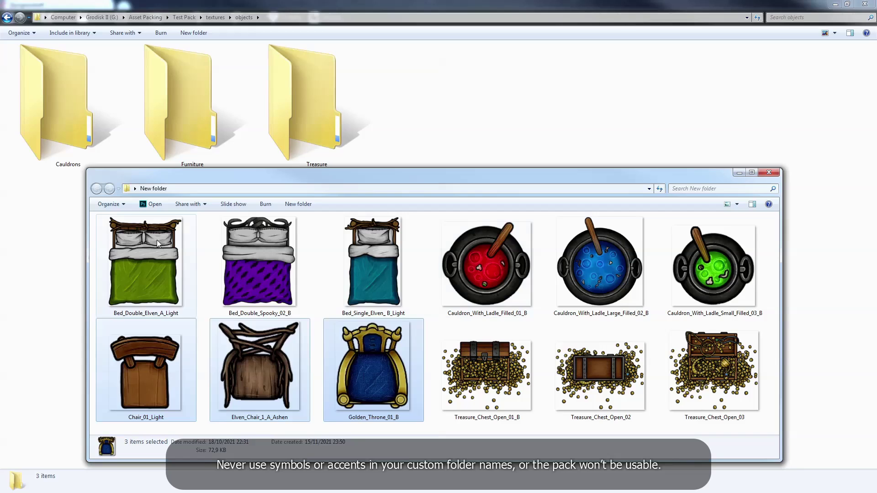
key(ctrl+a)
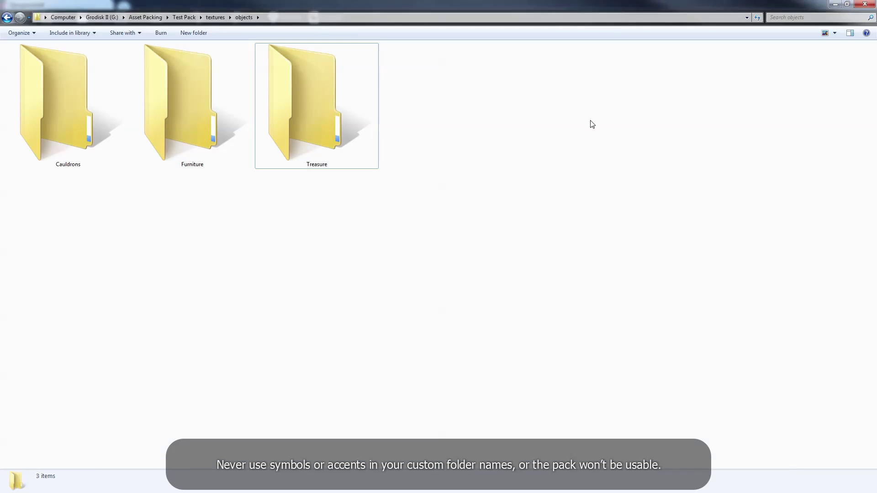
key(ctrl+v)
click(509, 407)
Step: Move the three bed images into Furniture and the three cauldron images into Cauldrons
click(436, 91)
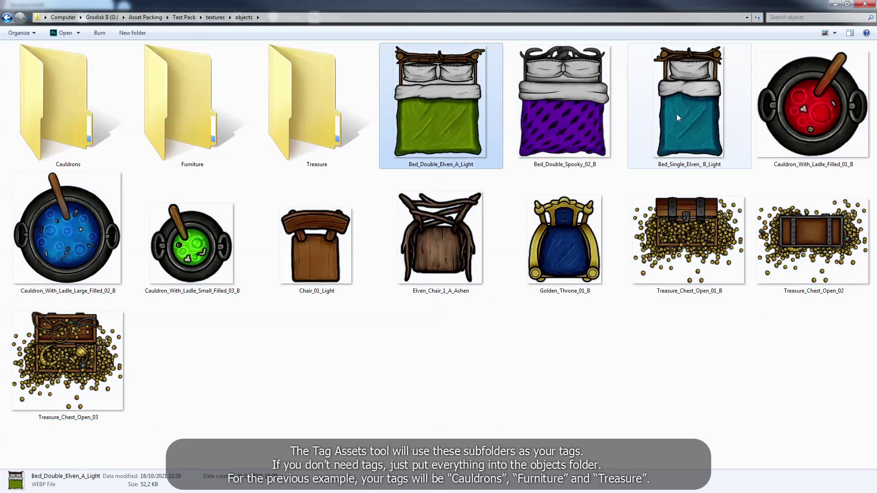
shift+click(689, 101)
drag(689, 100, 155, 131)
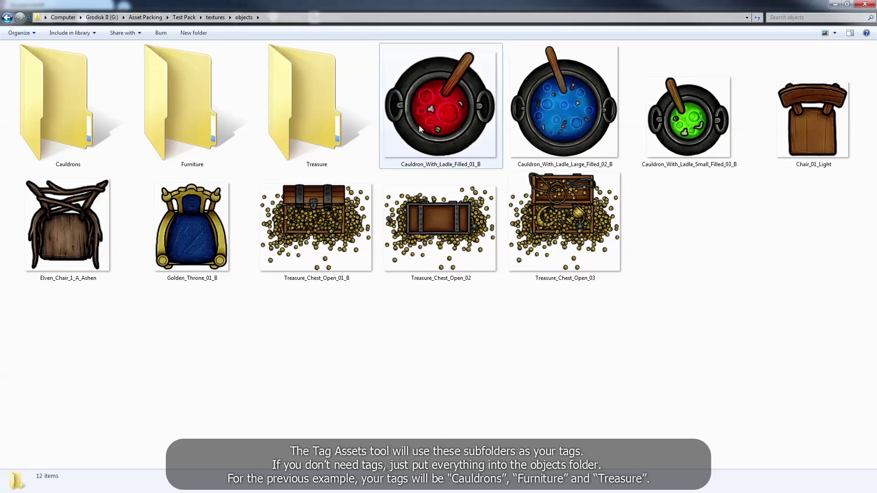
click(439, 105)
shift+click(689, 117)
drag(689, 116, 40, 97)
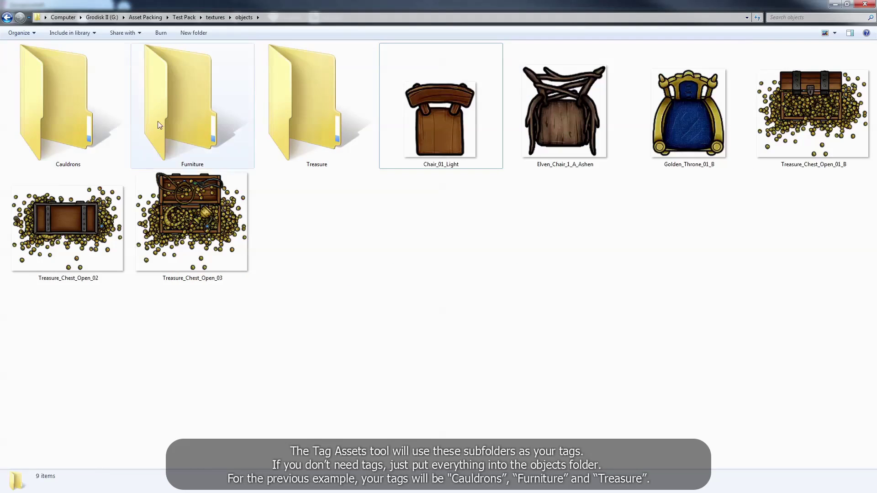
Step: Move the three chair images into Furniture and the three treasure chest images into Treasure
click(438, 114)
shift+click(654, 128)
drag(453, 137, 249, 117)
click(439, 114)
shift+click(686, 121)
drag(686, 121, 311, 131)
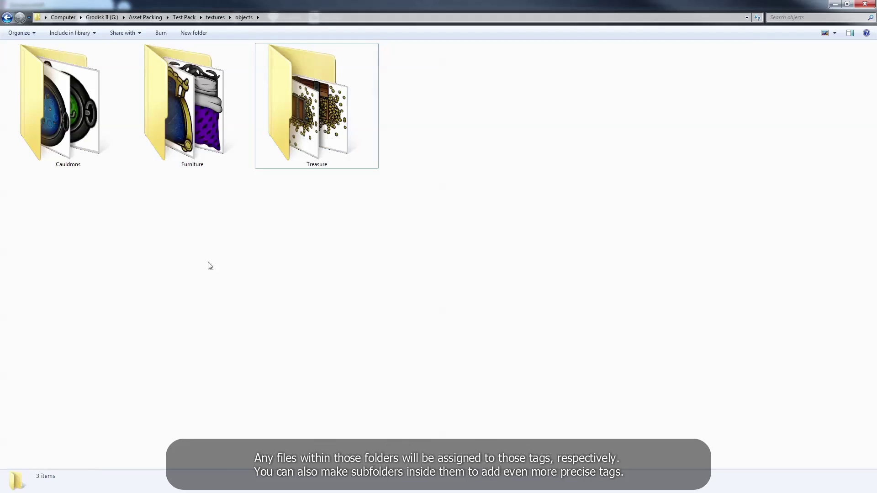
Step: Inside Furniture, create Beds and Chairs folders and move the three chairs and three beds into them
double_click(187, 122)
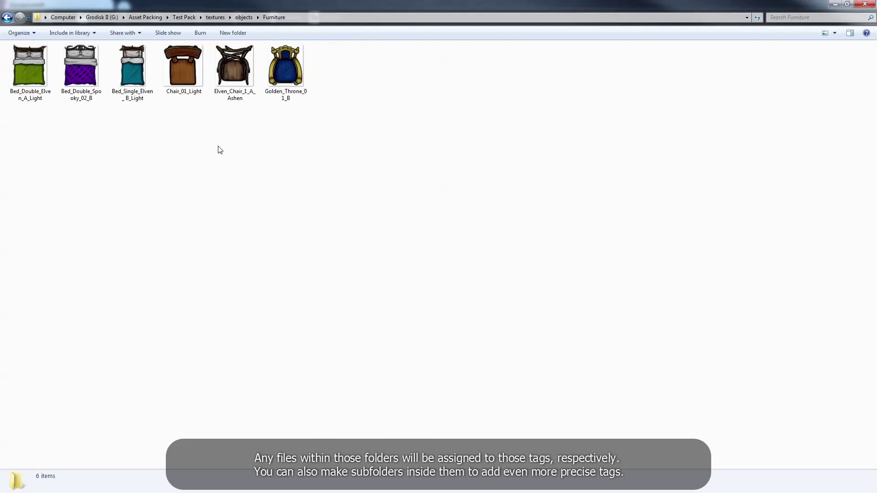
key(ctrl+shift+n)
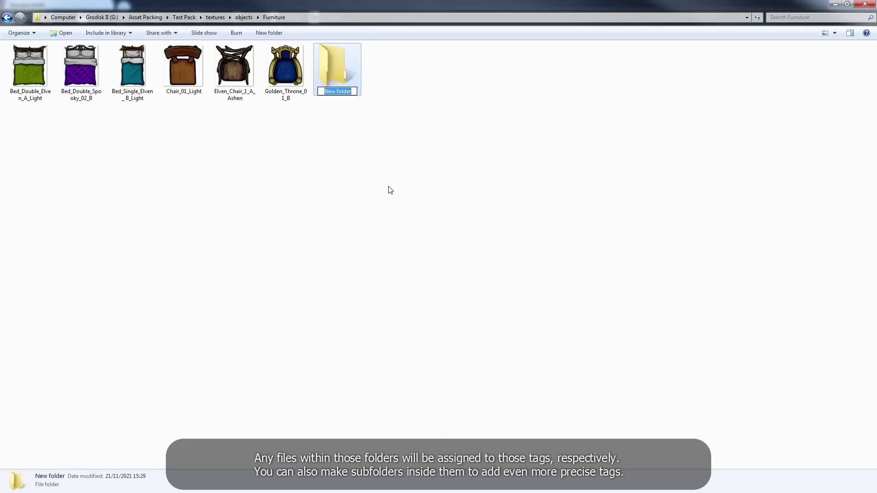
text(Beds)
key(Return)
key(ctrl+shift+n)
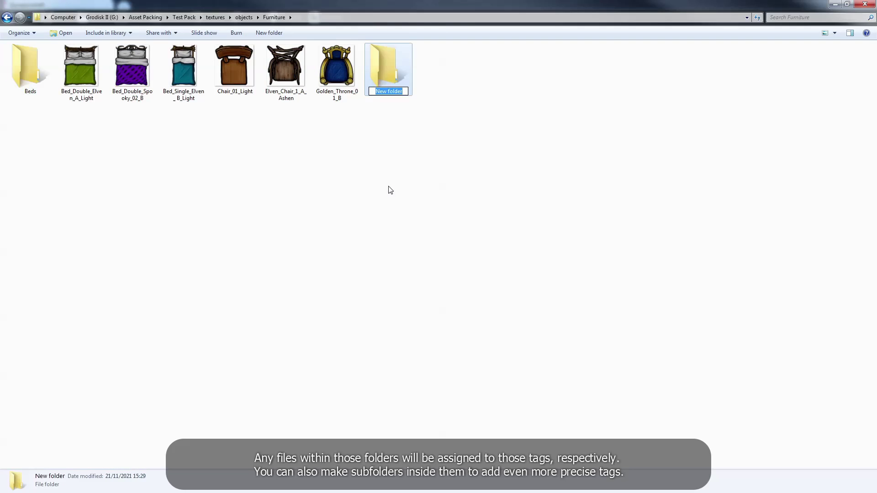
text(Chairs)
key(Return)
click(388, 67)
shift+click(282, 68)
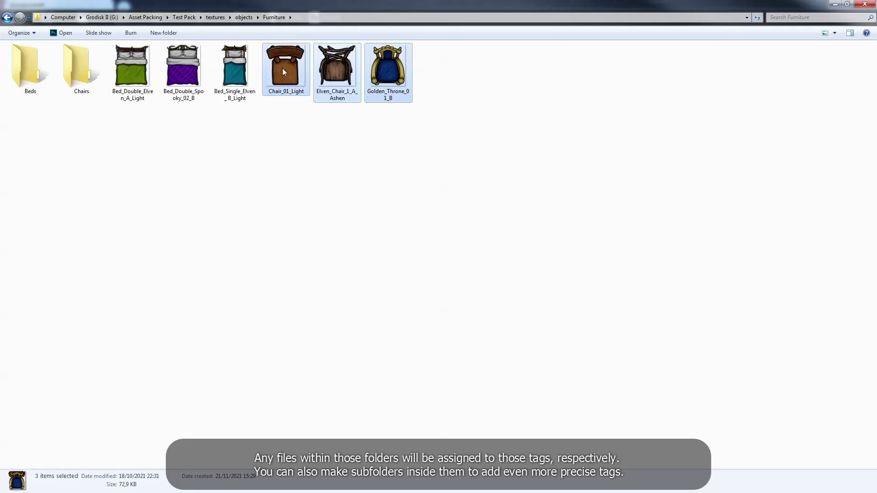
drag(282, 67, 80, 89)
drag(266, 42, 114, 80)
drag(133, 69, 31, 77)
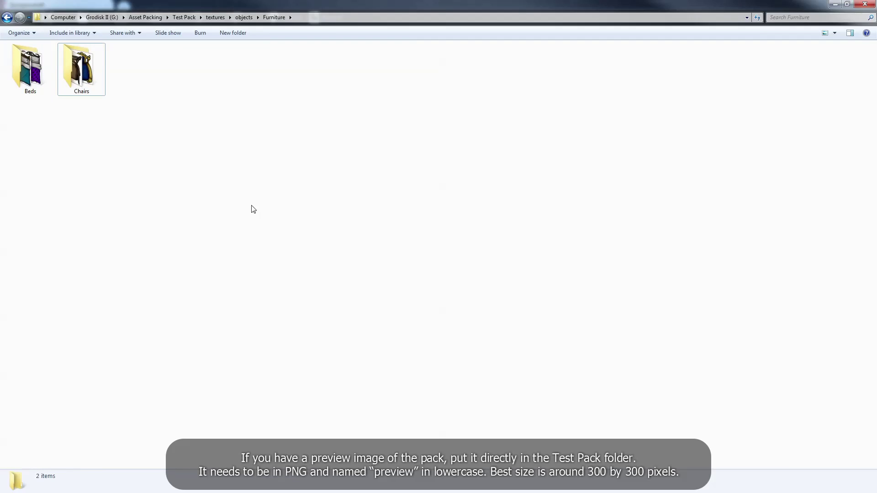
Step: Copy the 300×300 TEST PACK preview PNG directly into the Test Pack folder
click(185, 17)
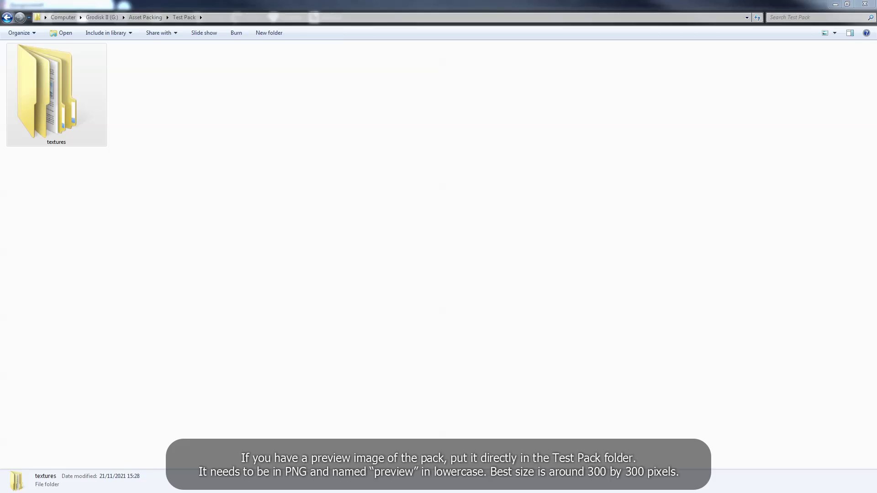
drag(276, 207, 208, 122)
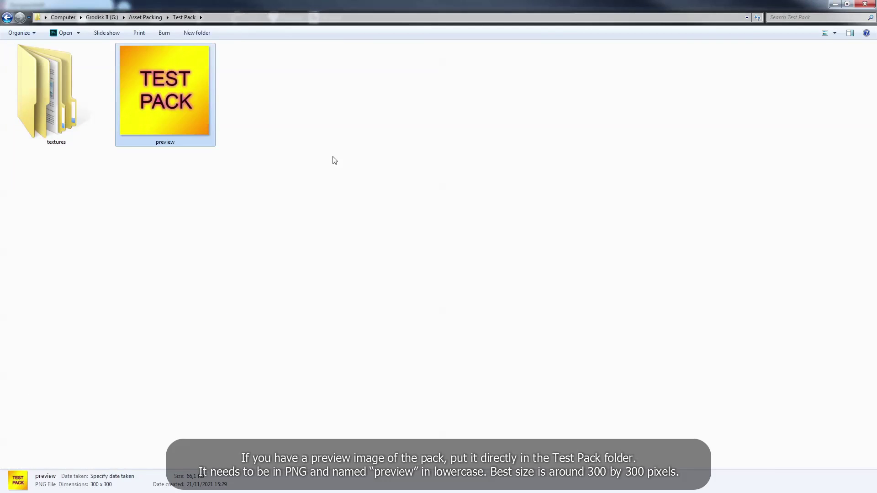
click(125, 99)
click(150, 389)
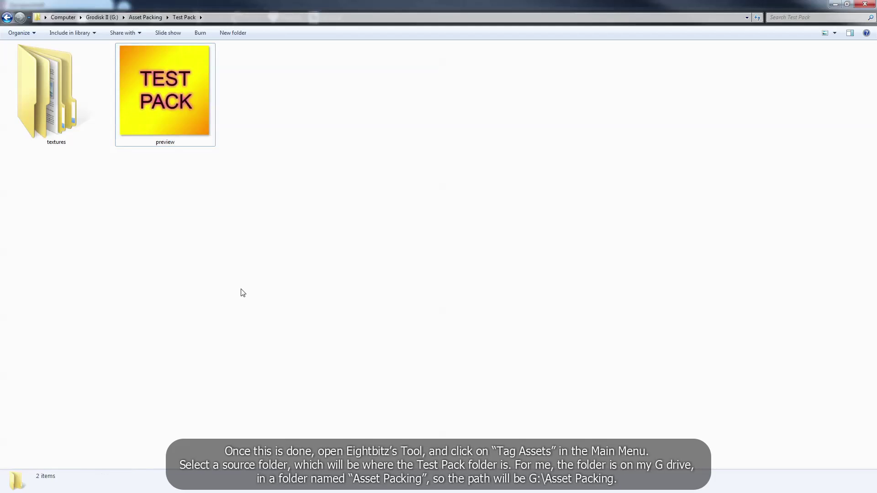
Step: Switch the tool to Tag Assets and check the Asset Packing folder's contents
click(326, 160)
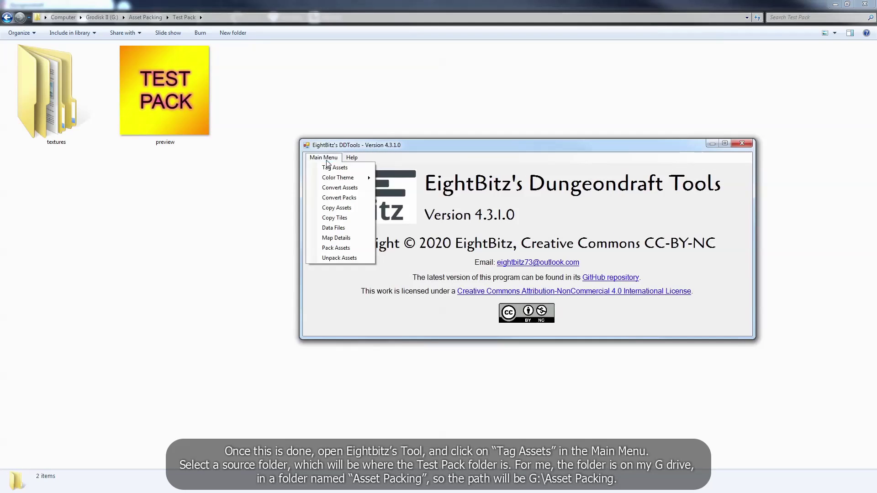
click(328, 168)
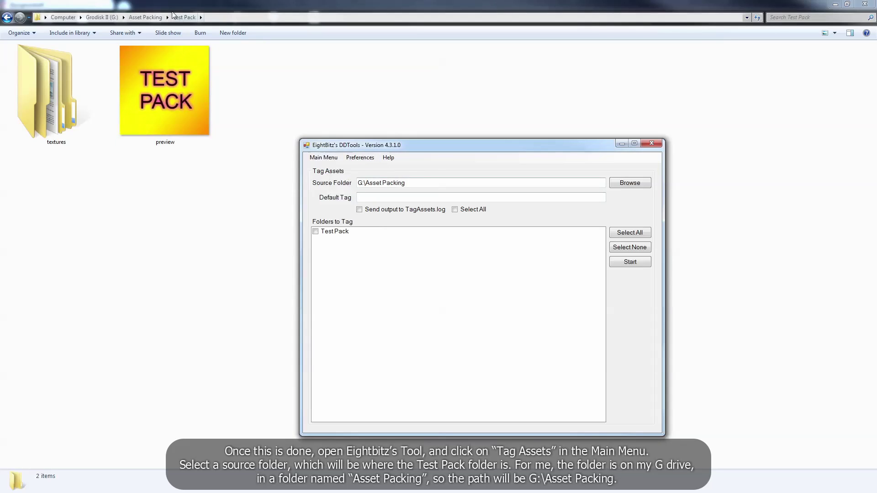
click(145, 17)
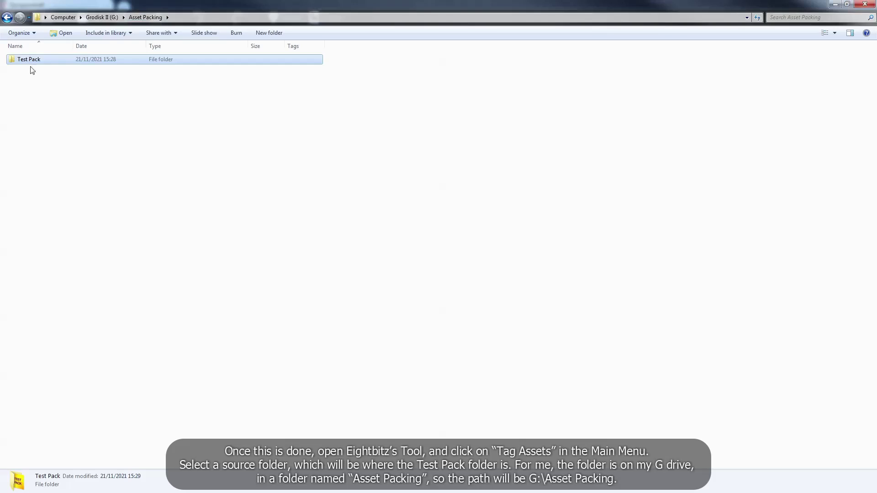
key(alt+Tab)
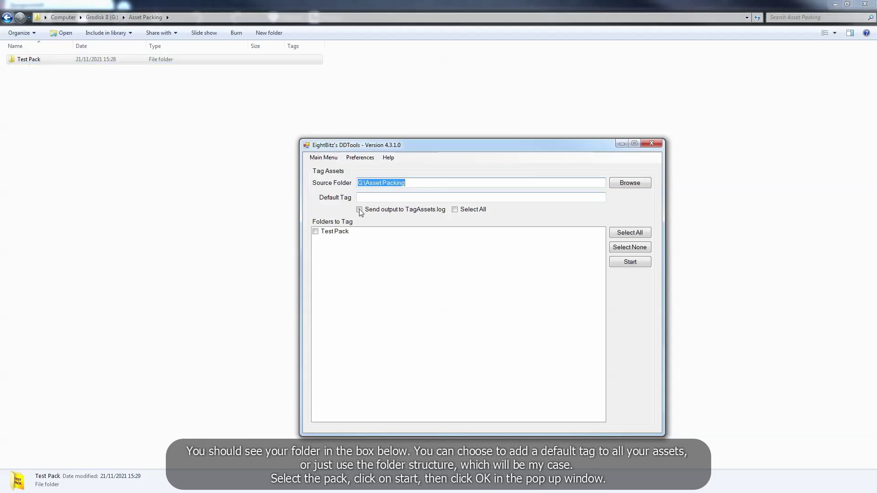
Step: Tag Test Pack by folder names with an empty default tag and dismiss the log
click(332, 233)
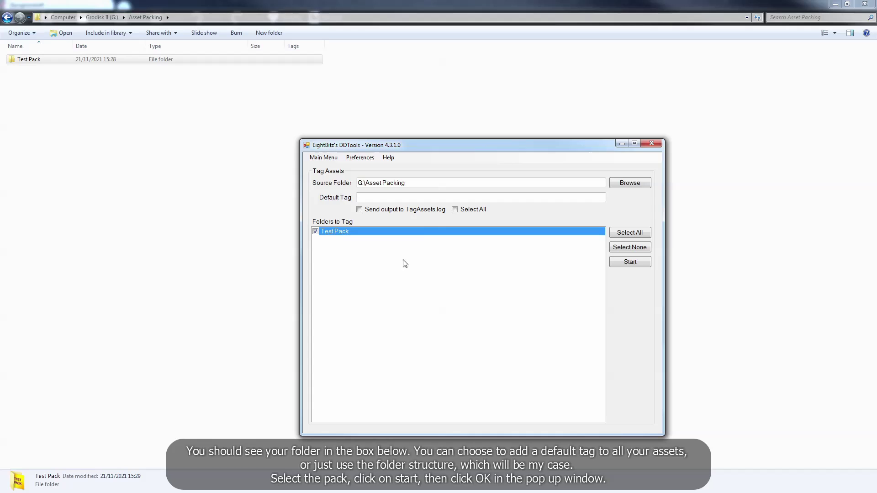
click(382, 197)
text(Test)
key(ctrl+a)
key(BackSpace)
click(392, 250)
click(630, 262)
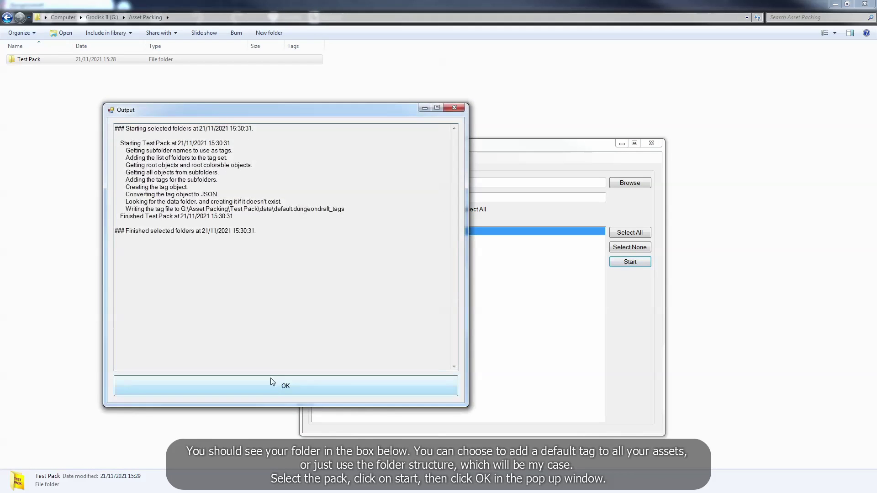
click(278, 385)
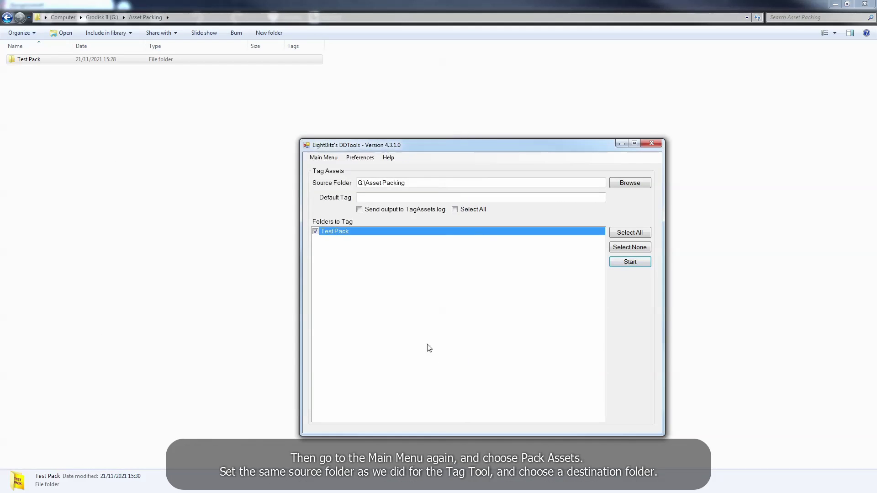
Step: Use Pack Assets to pack Test Pack with author 'Me', then dismiss the log
click(323, 157)
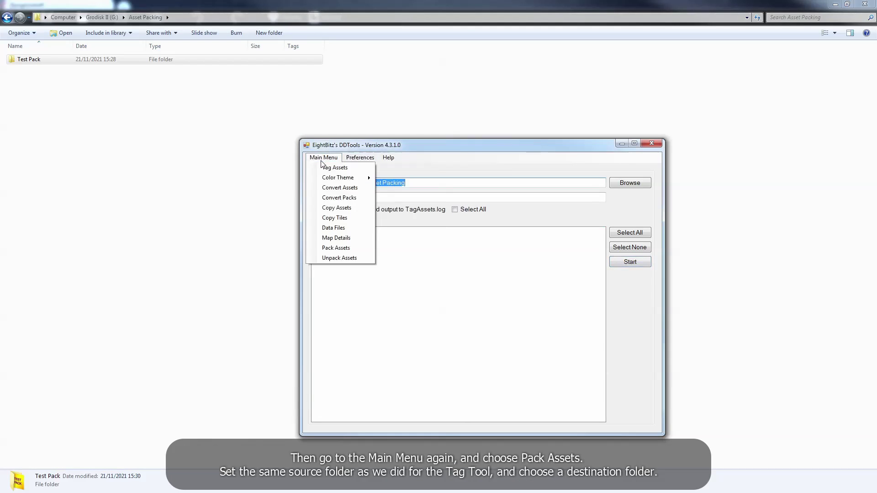
click(337, 249)
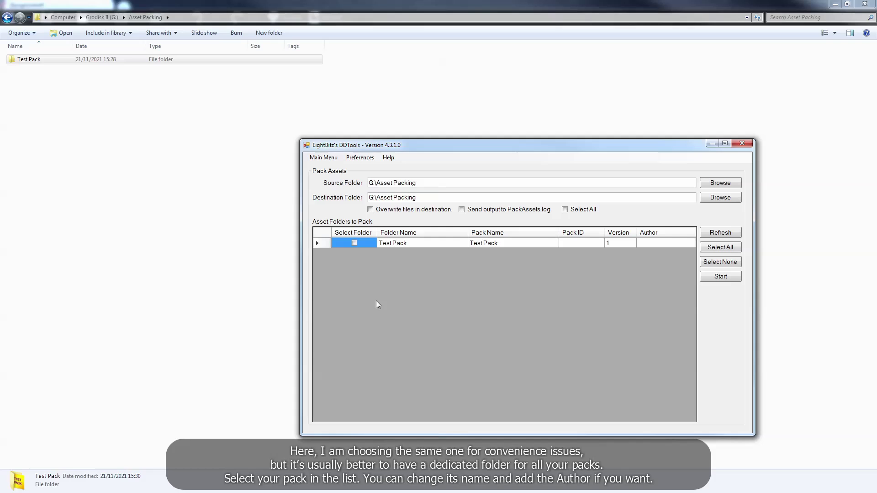
click(353, 241)
click(659, 240)
click(660, 241)
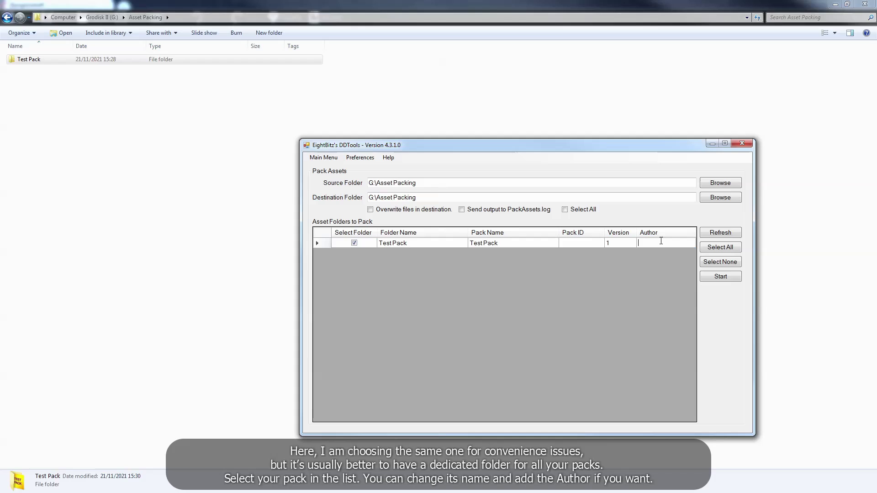
text(Me)
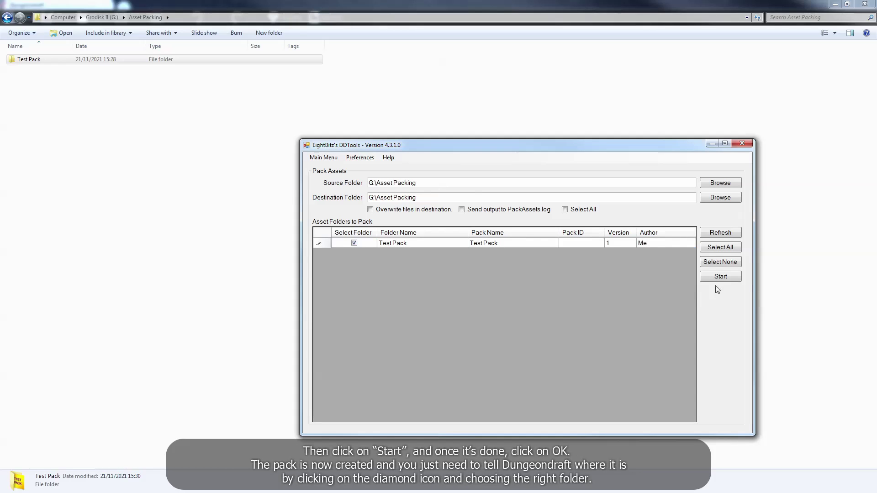
click(722, 277)
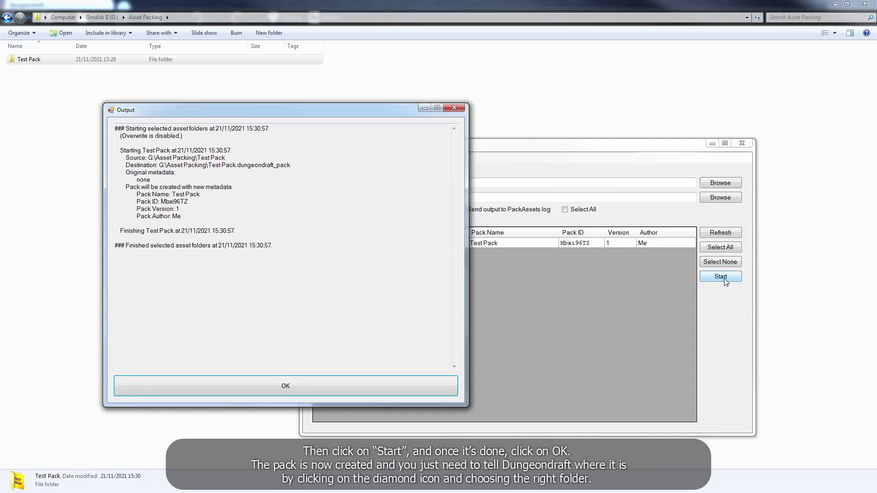
click(344, 388)
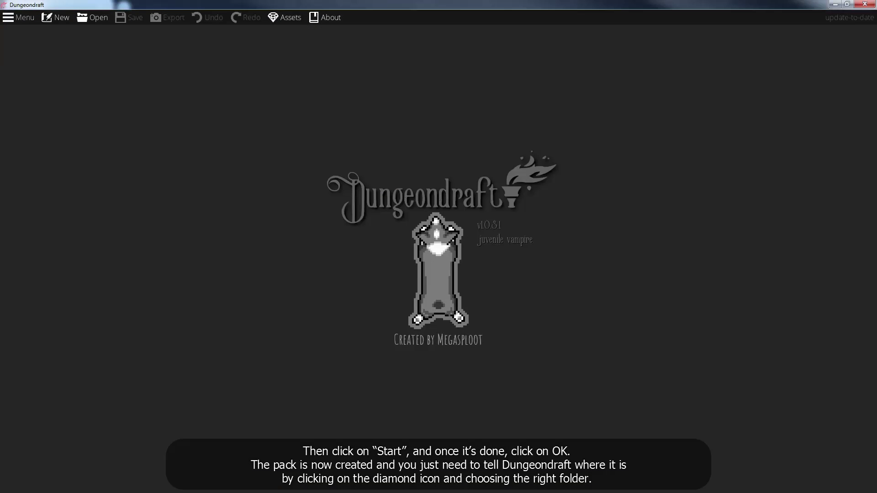
Step: Tick Test Pack in Dungeondraft's custom Assets list and accept the selection
click(292, 19)
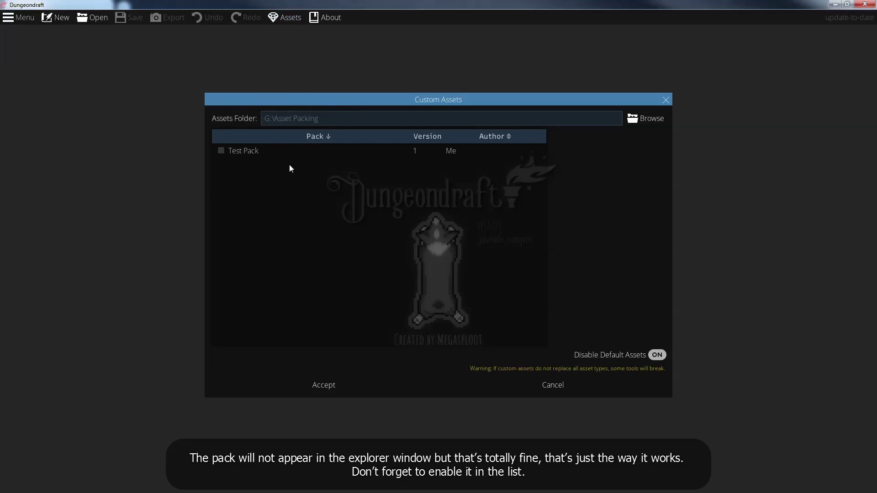
click(222, 150)
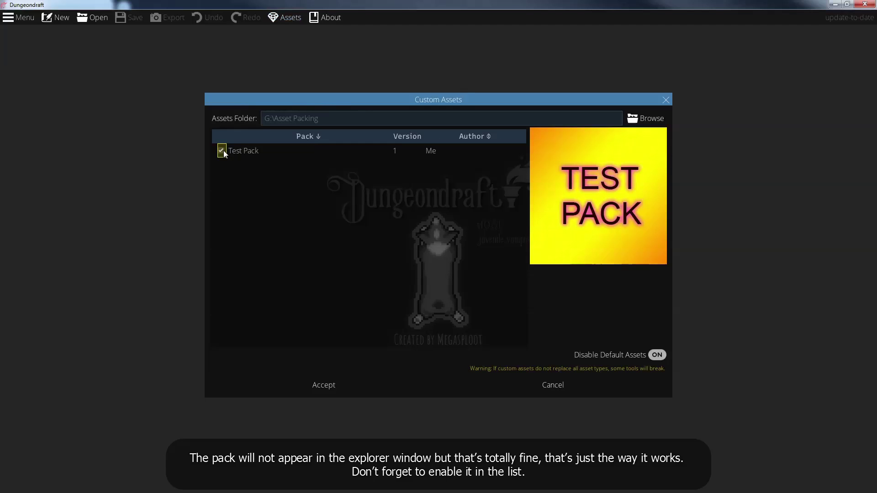
click(341, 384)
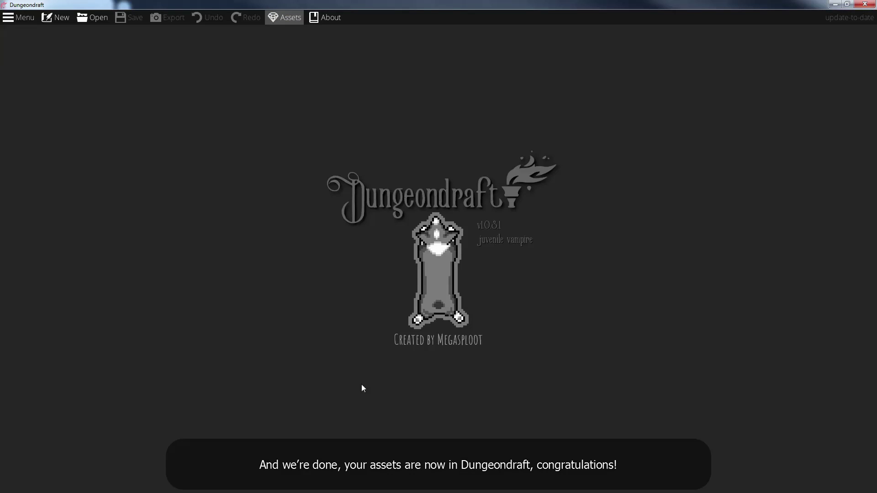
Step: Create a 35×20 new map and filter the Object Tool library to Test Pack tags
click(56, 17)
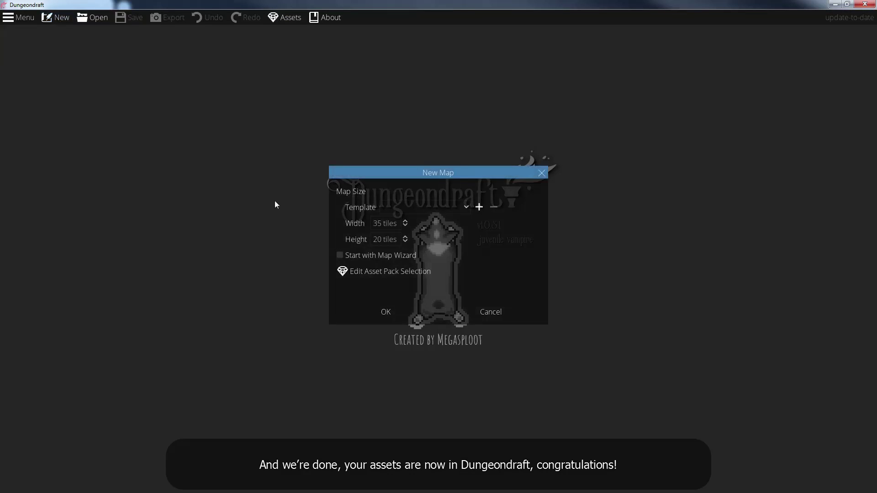
click(366, 307)
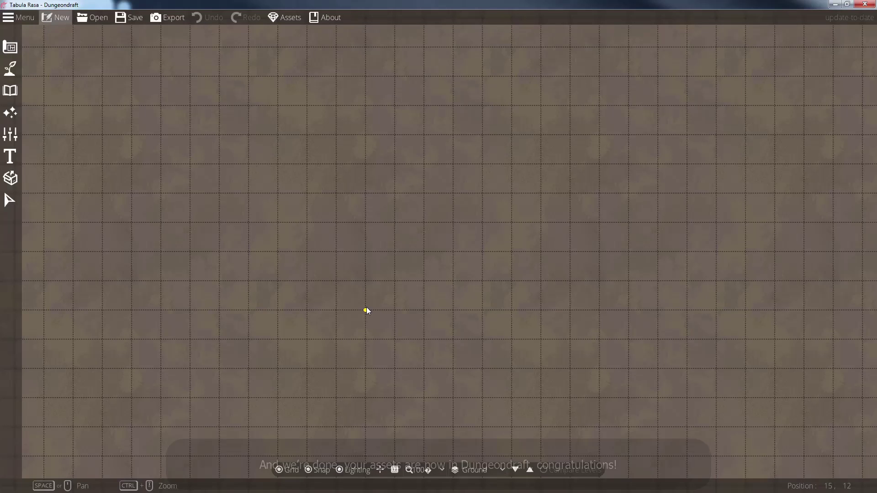
click(17, 93)
click(57, 65)
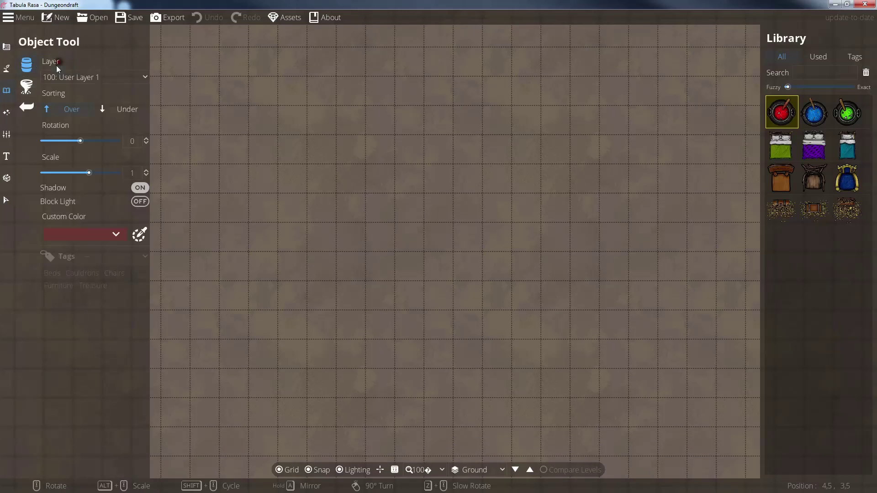
click(118, 257)
click(110, 285)
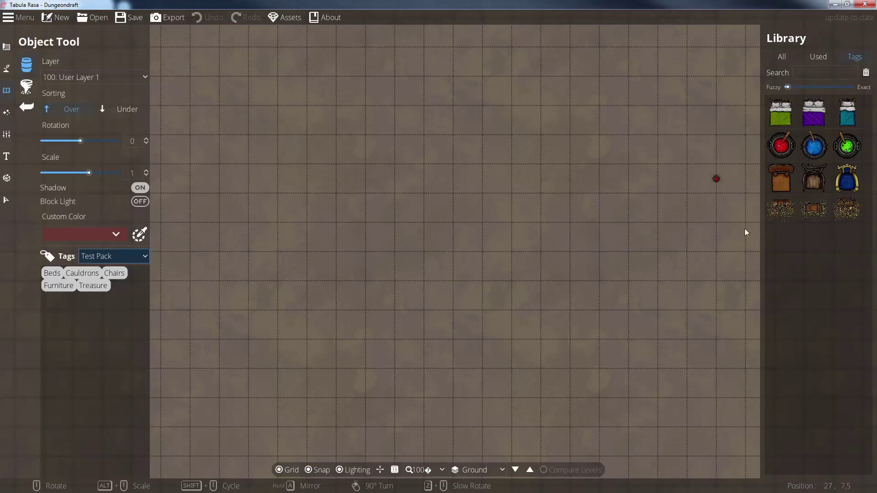
Step: Place a green bed, a blue cauldron and two wooden chairs, then save the map
mouse_move(801, 103)
click(780, 112)
click(482, 193)
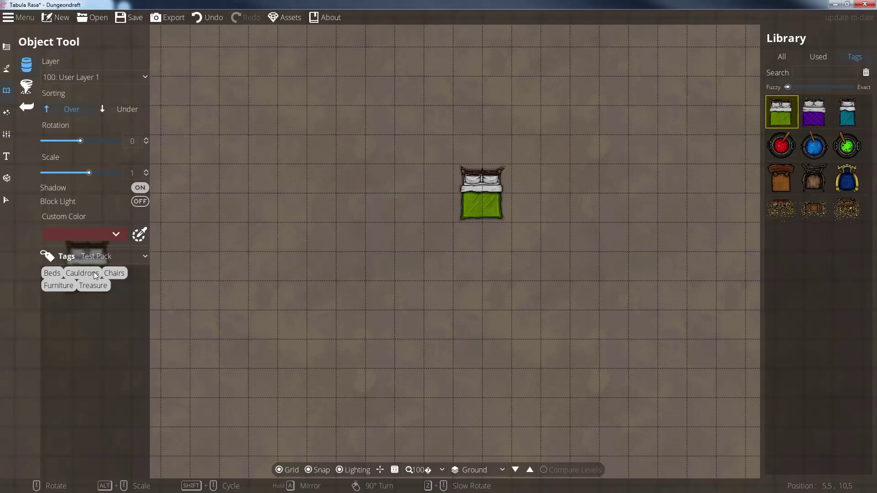
click(83, 272)
click(815, 112)
click(554, 191)
scroll(550, 187, up, 4)
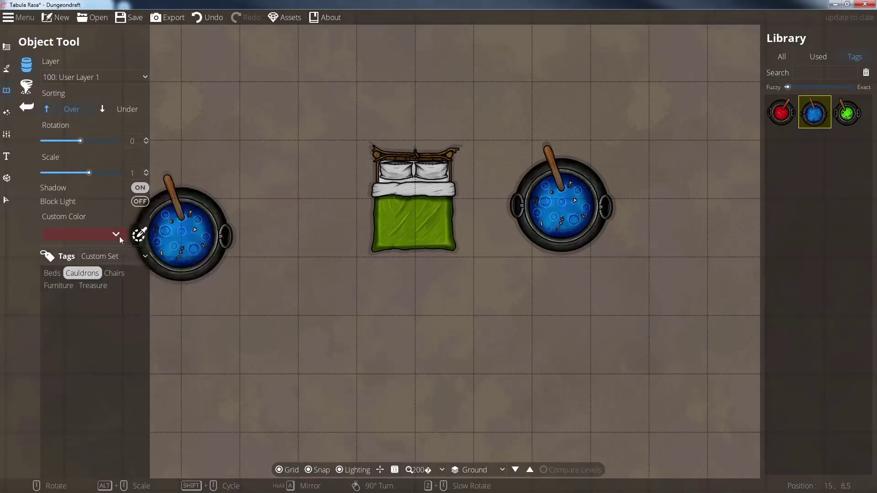
click(59, 285)
click(814, 146)
click(504, 112)
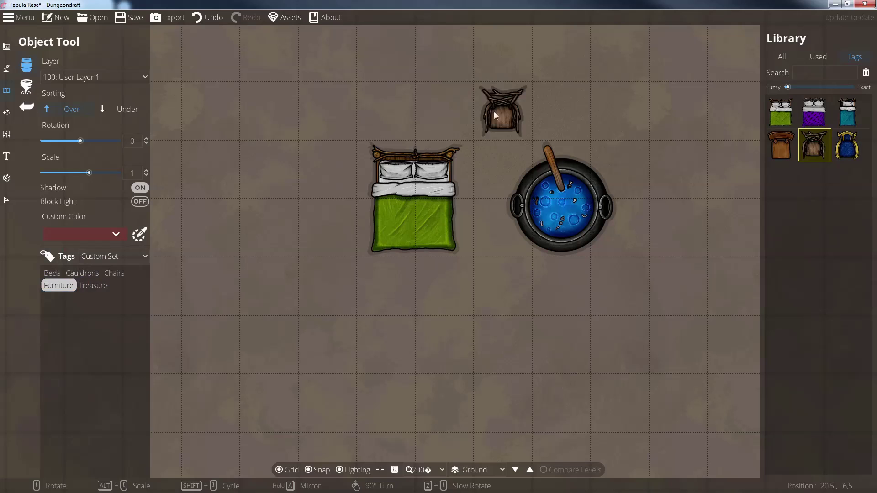
click(269, 228)
click(137, 17)
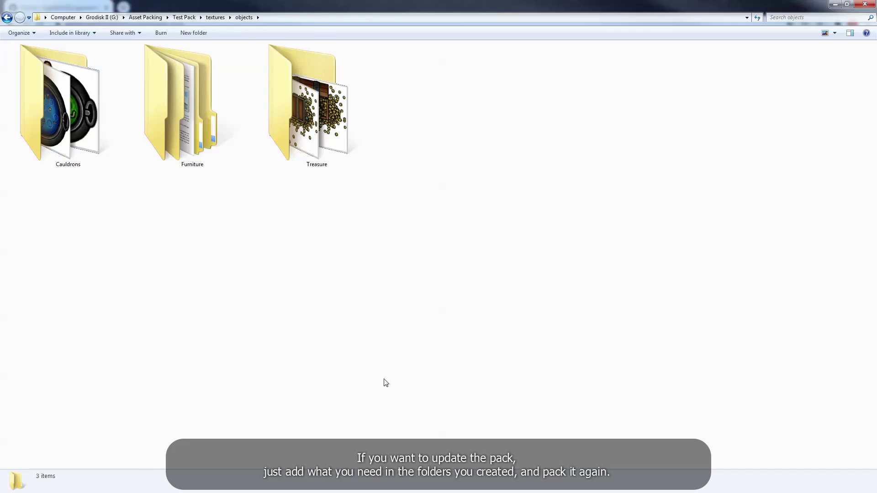
Step: Create a Drinks folder in objects and copy the four bottle and barrel images into it
key(ctrl+shift+n)
text(Drinks)
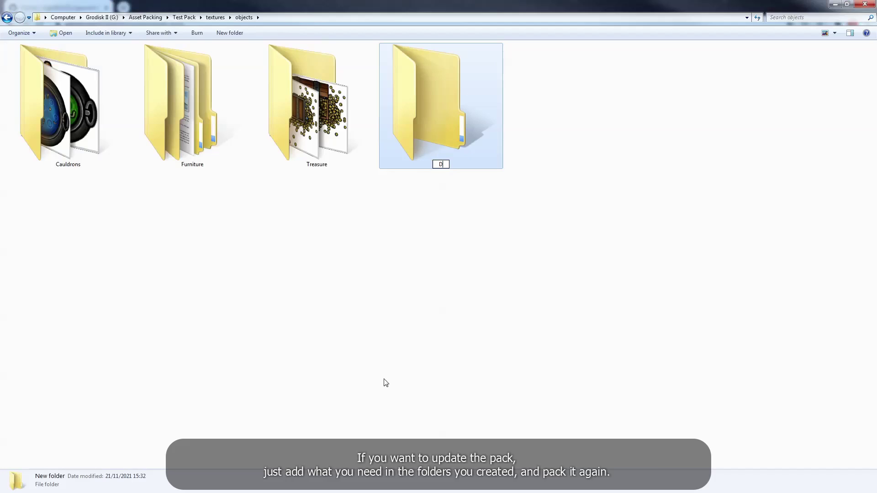
key(Return)
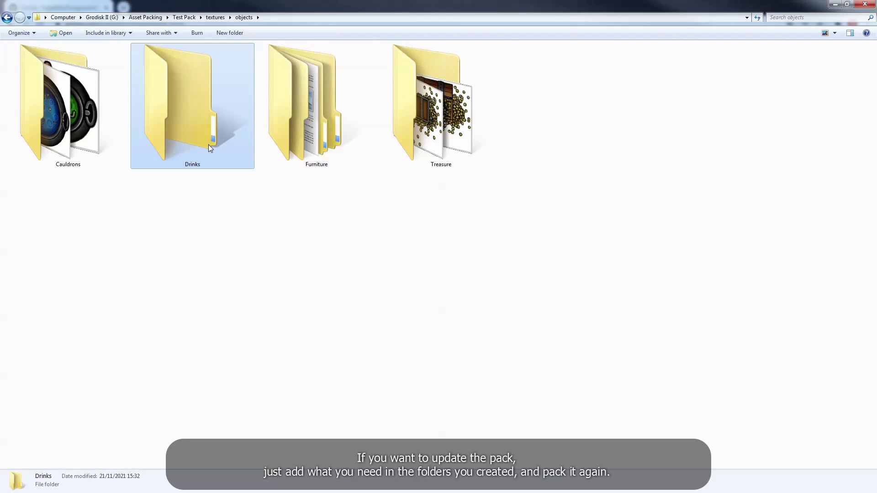
double_click(210, 145)
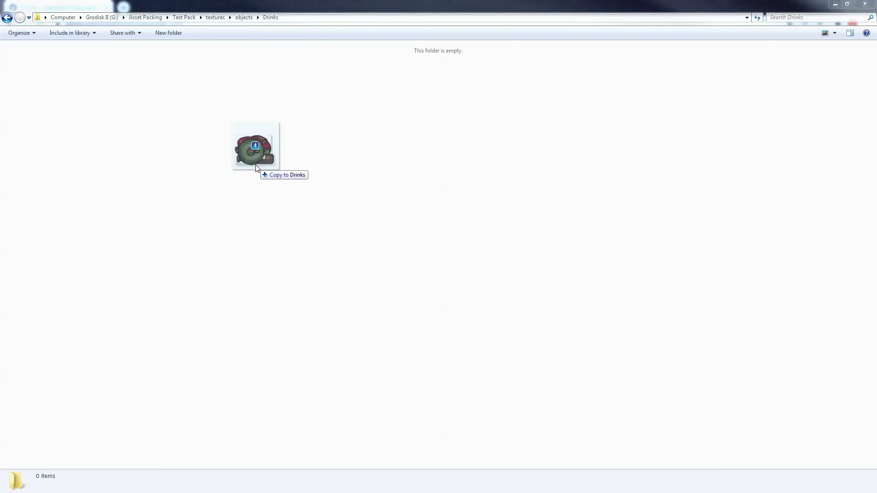
drag(256, 166, 256, 167)
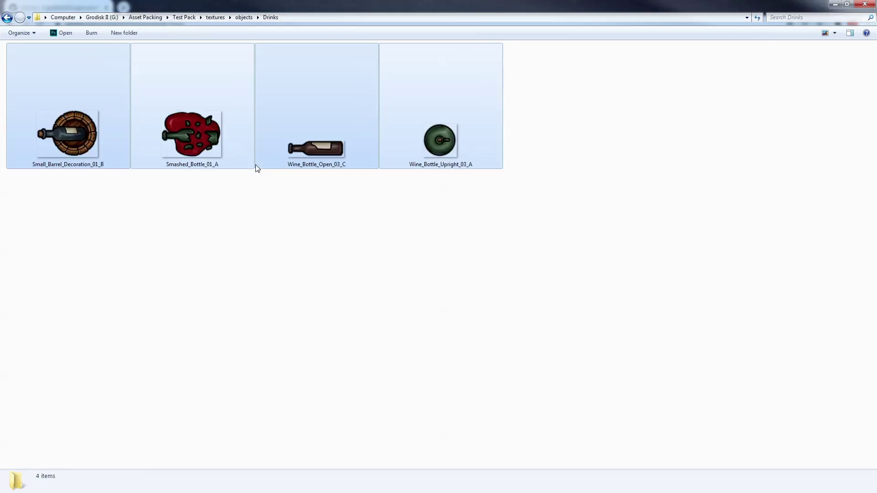
click(248, 327)
click(244, 17)
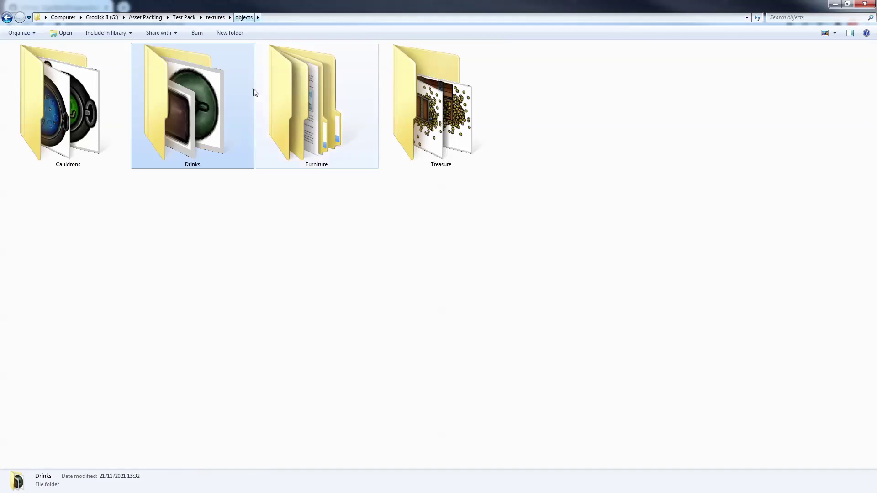
key(alt+Tab)
click(315, 158)
Step: Tag the Test Pack assets with their subfolder names
click(327, 168)
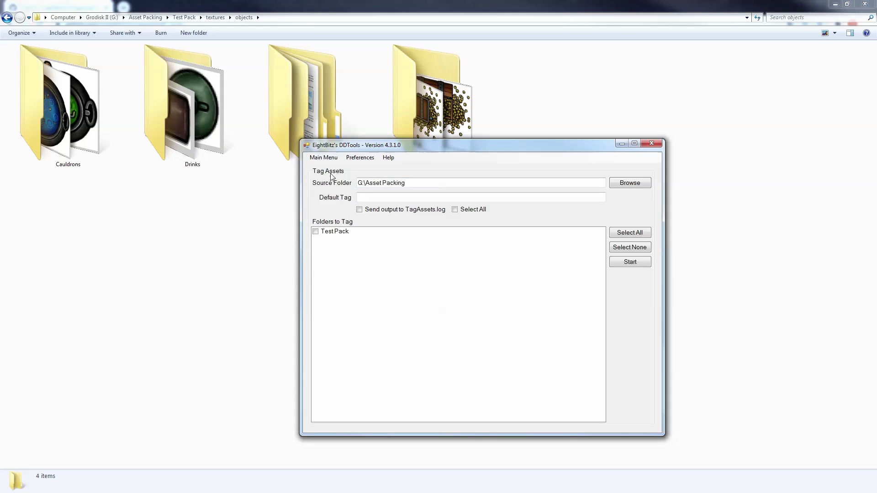
click(332, 231)
click(630, 262)
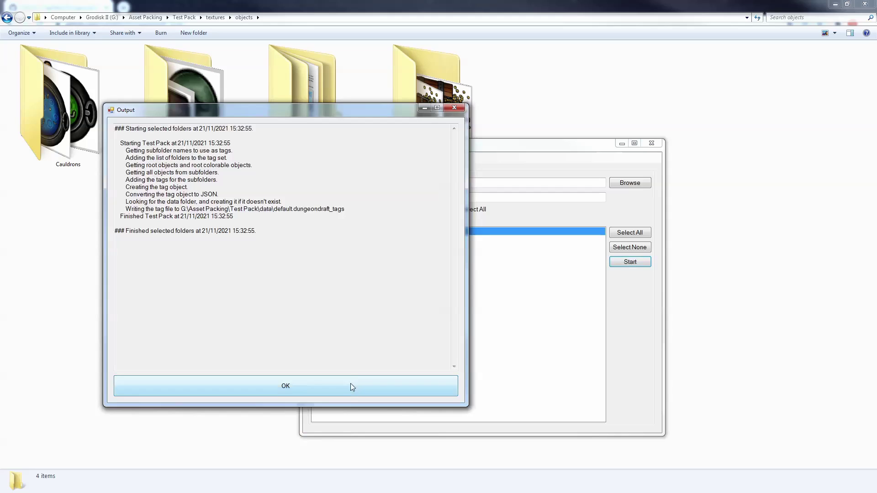
click(356, 377)
Step: Pack Test Pack with Overwrite enabled, replacing the existing pack file
click(332, 158)
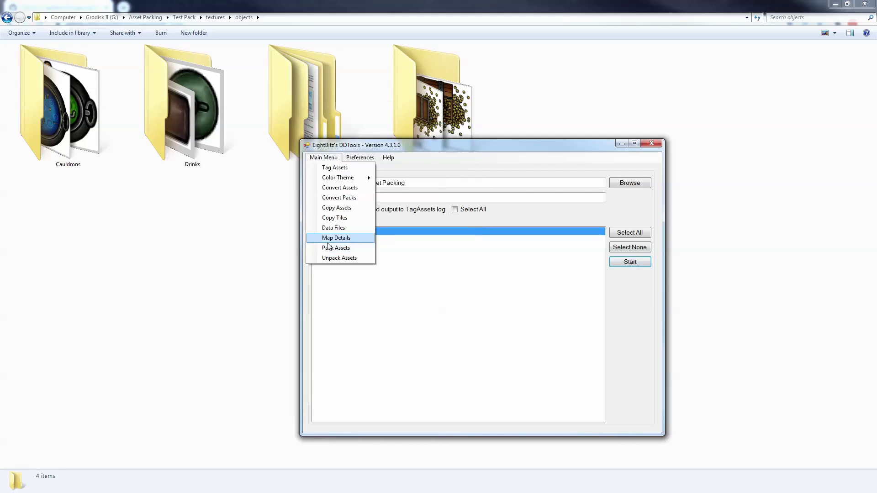
click(326, 248)
click(370, 209)
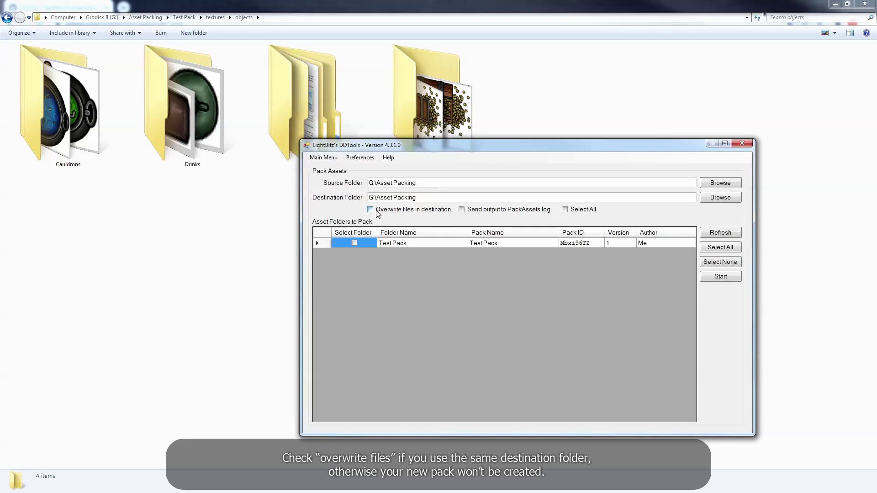
click(355, 243)
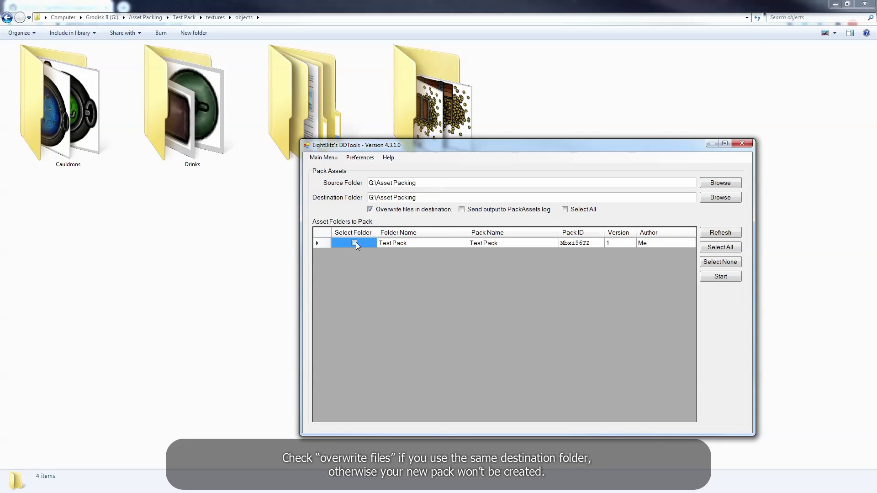
click(721, 277)
click(292, 386)
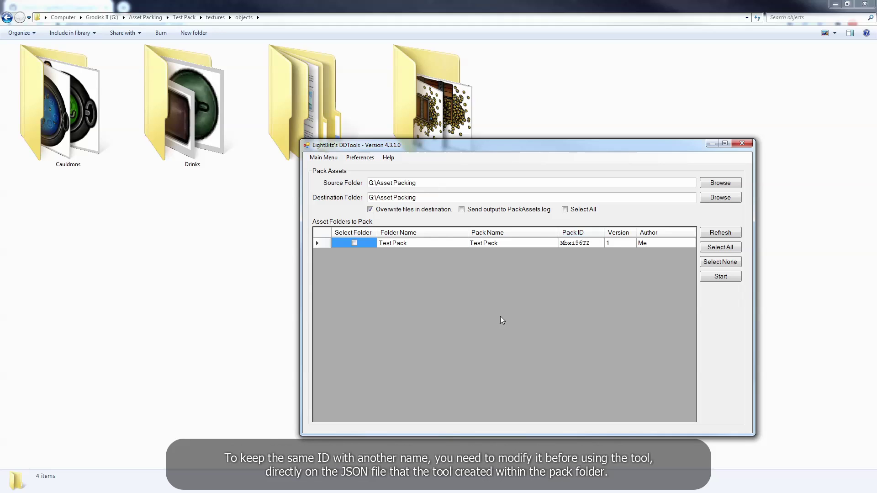
click(209, 278)
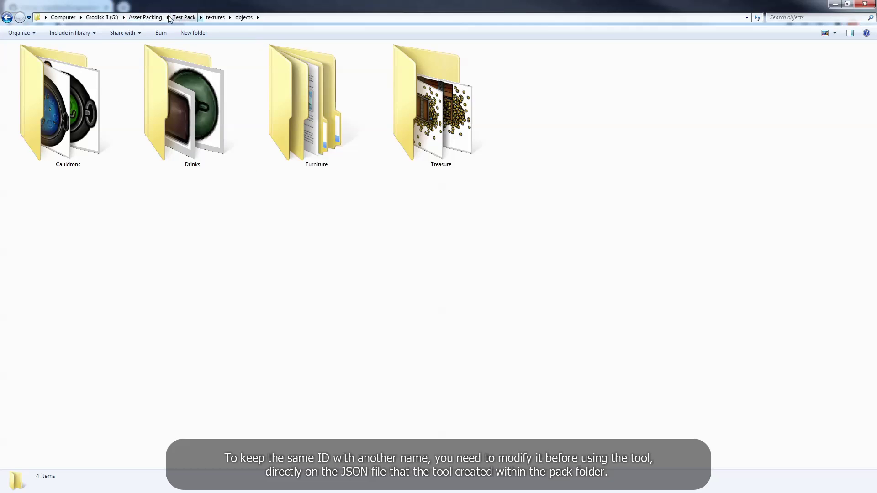
Step: Edit Test Pack's pack.json in Notepad to name 'Test Pack 2' and version 2, then save it
click(191, 18)
click(241, 217)
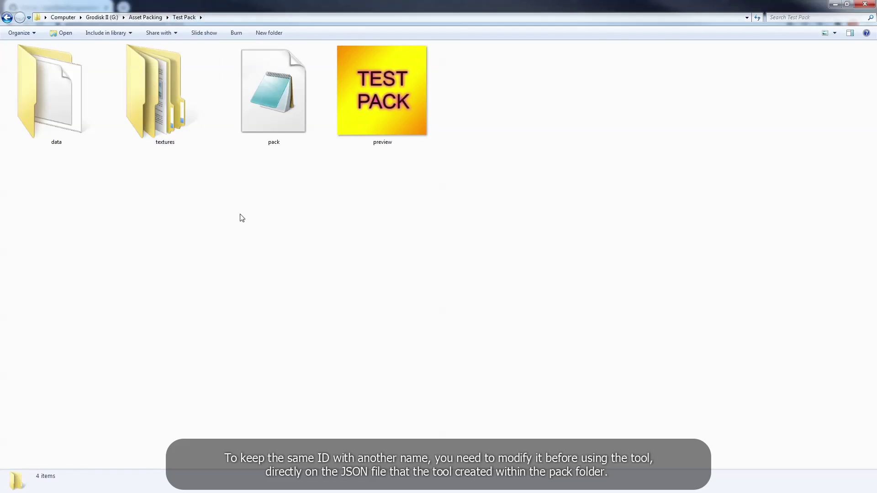
click(277, 101)
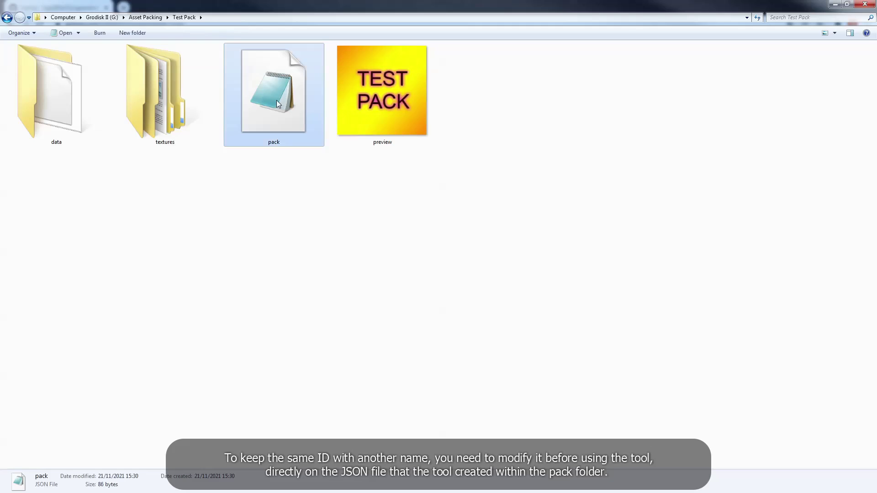
double_click(290, 121)
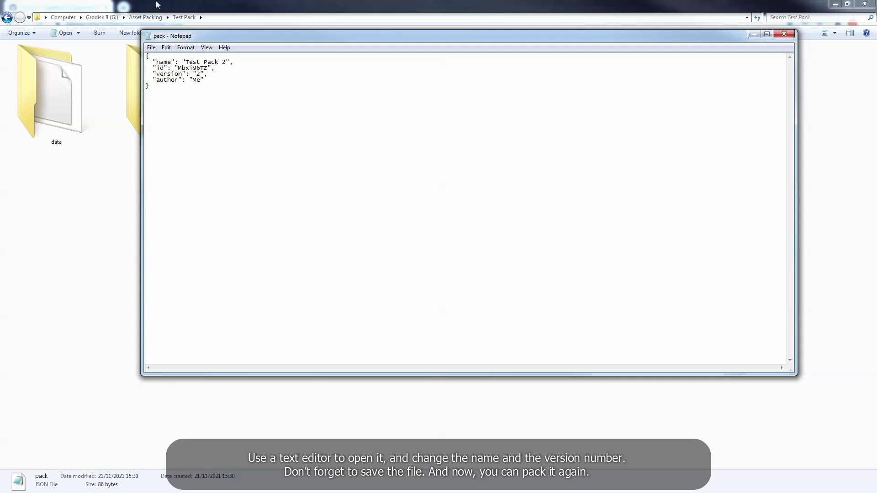
click(152, 48)
click(162, 76)
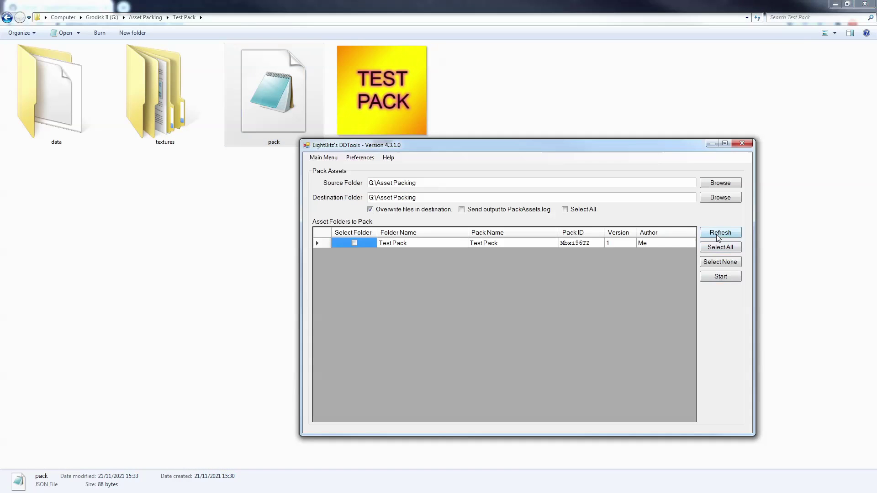
Step: Reload the pack details and pack Test Pack 2 at version 2 without overwriting
click(719, 234)
click(355, 243)
click(371, 210)
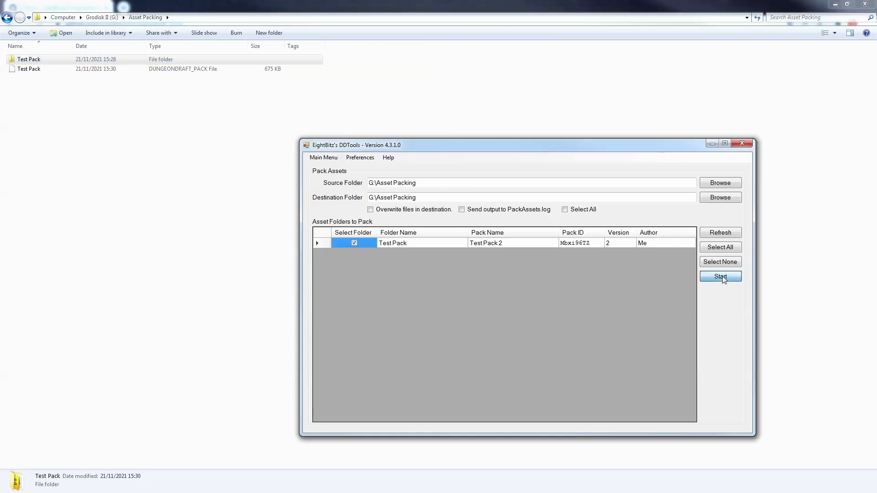
click(722, 277)
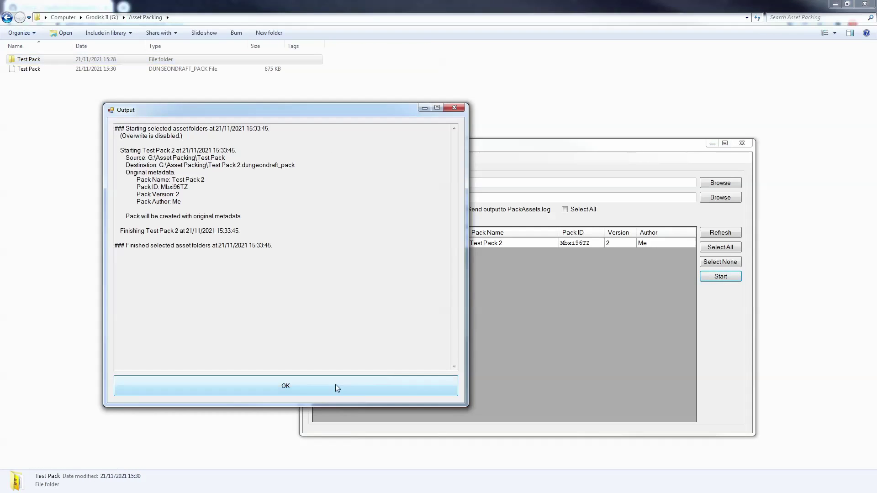
click(336, 386)
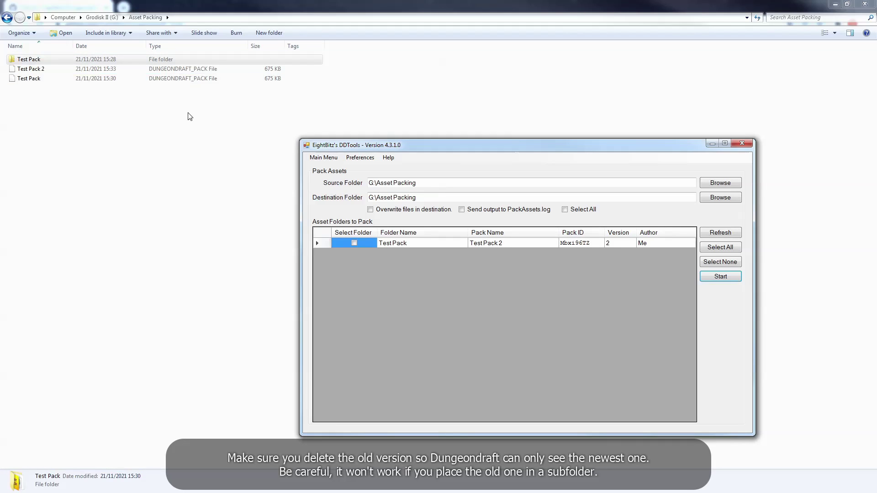
Step: Delete the old Test Pack .dungeondraft_pack file to the Recycle Bin
click(80, 164)
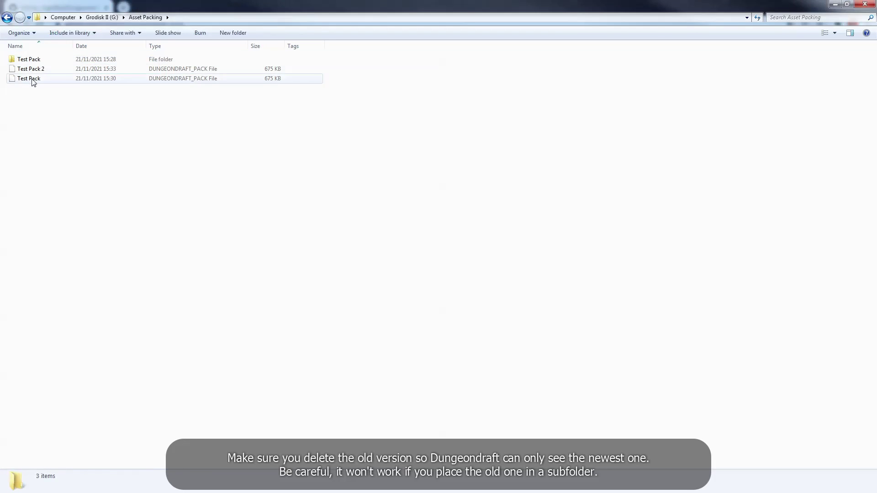
click(33, 82)
key(Delete)
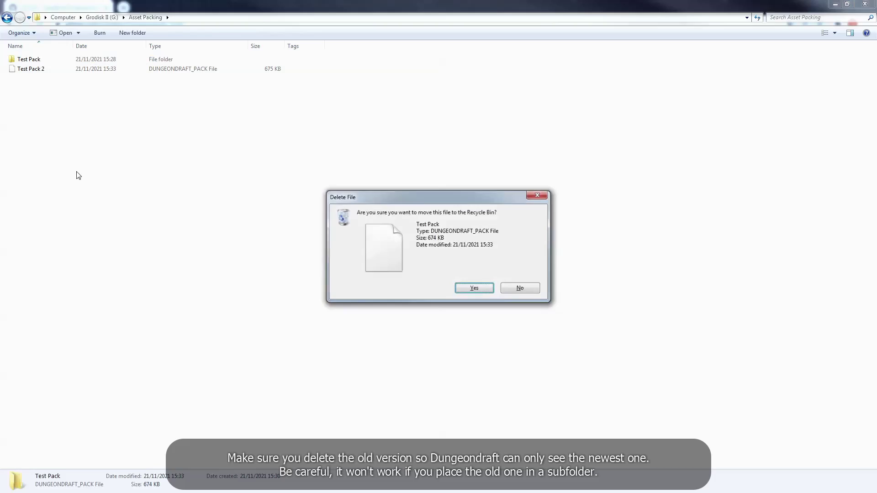
key(Return)
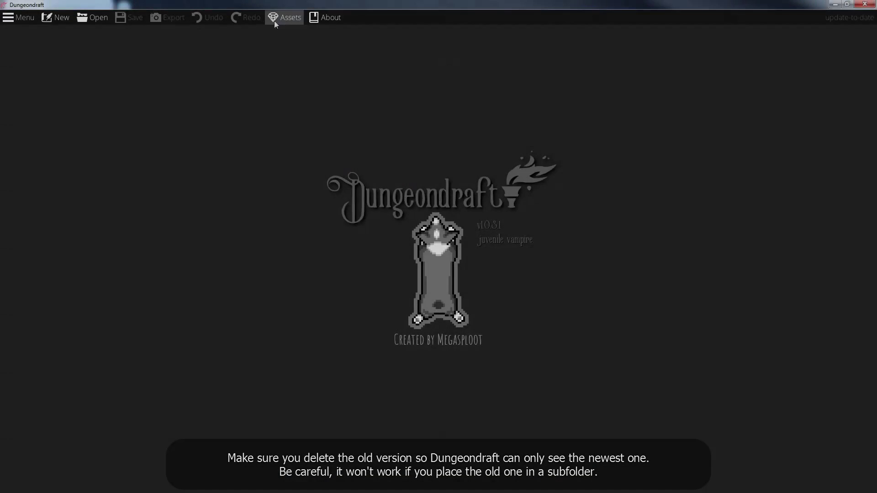
Step: Accept Test Pack 2 as Dungeondraft's custom assets and open the Test map
click(275, 19)
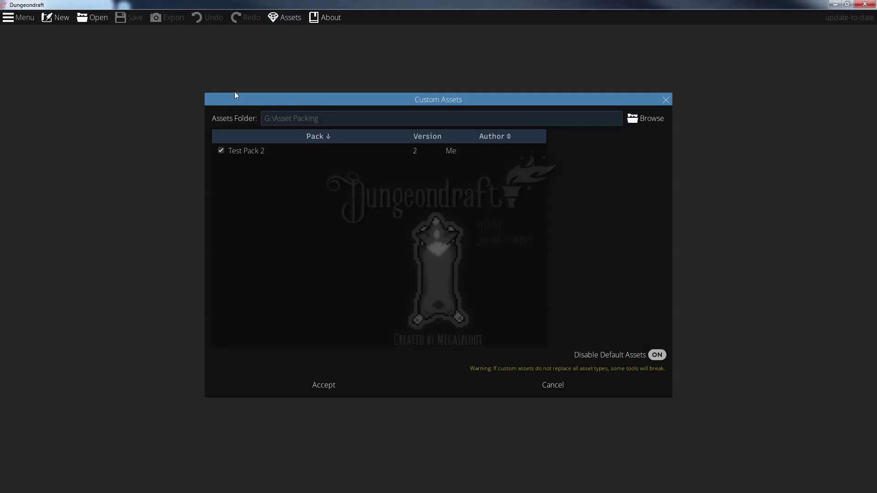
click(335, 386)
click(55, 18)
click(56, 17)
click(101, 20)
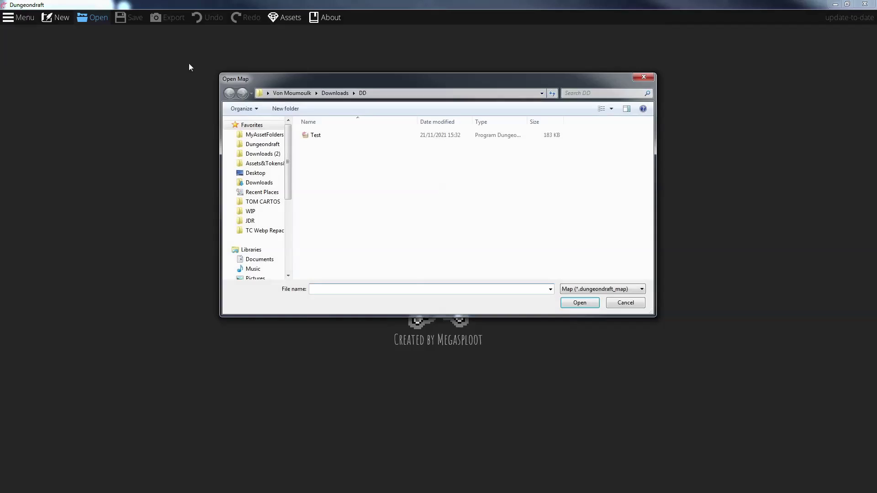
double_click(321, 134)
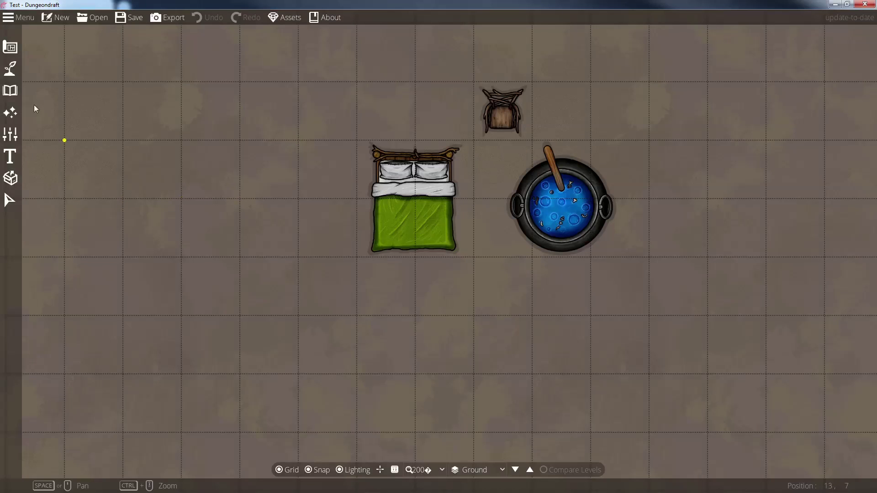
Step: Place Drinks-tagged red grapes, wine bottle and green drink, plus a Treasure-tagged chest, on the map
click(10, 90)
click(44, 65)
click(54, 286)
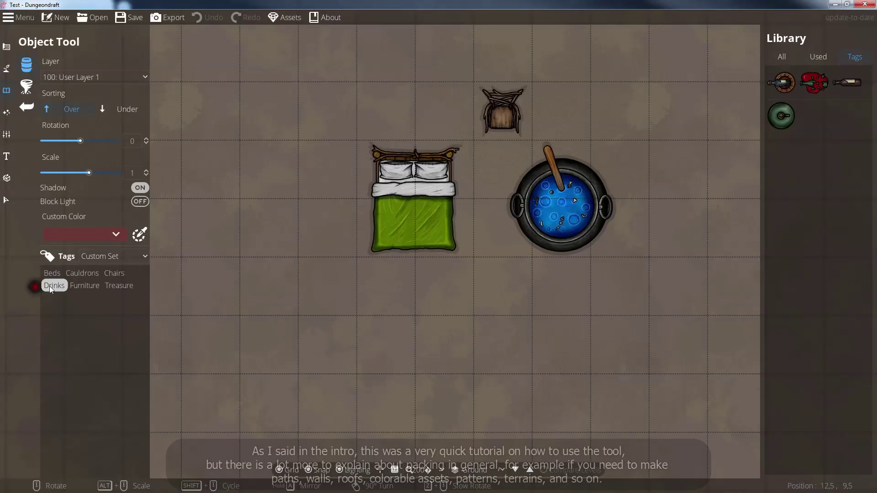
click(814, 82)
click(490, 285)
click(847, 83)
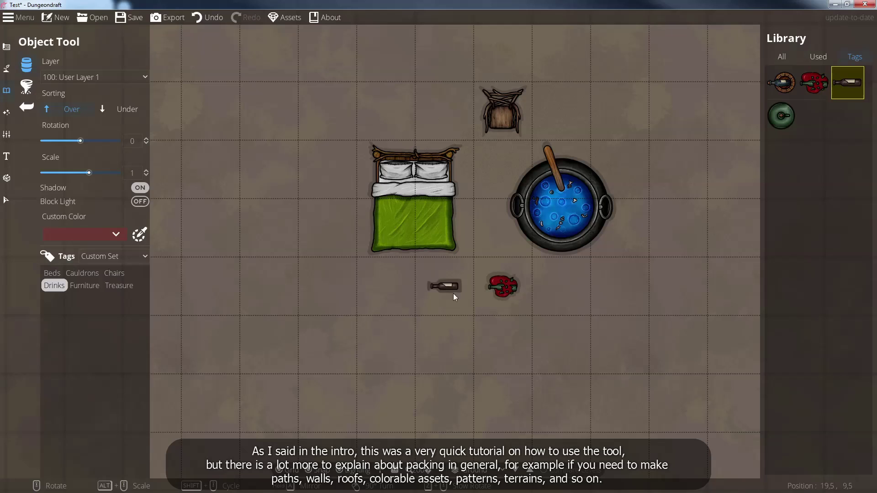
click(453, 295)
click(782, 115)
click(687, 177)
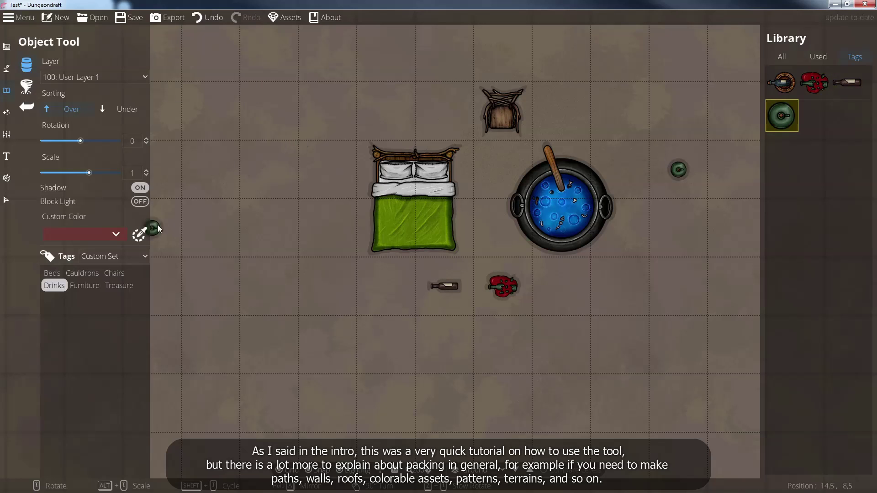
click(115, 286)
click(782, 82)
click(355, 97)
Step: Show the whole Test Pack set and place purple and teal beds plus red, blue and green cauldrons
click(113, 257)
click(98, 268)
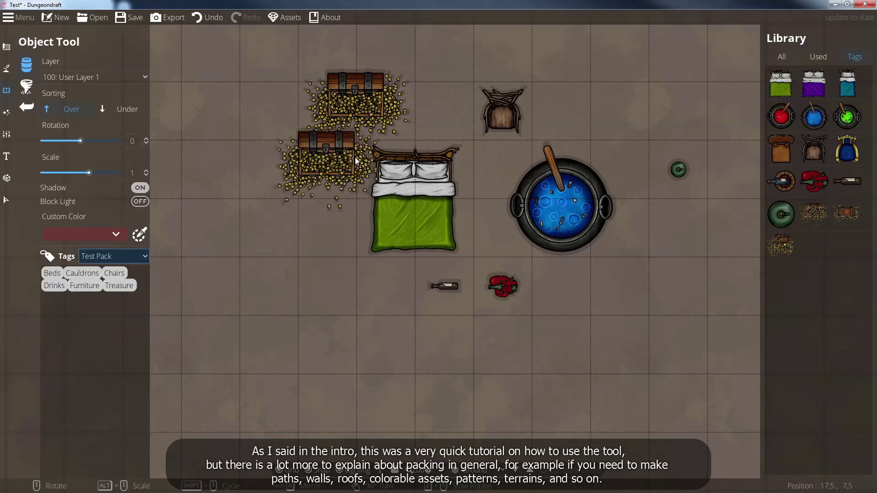
click(780, 82)
click(814, 83)
click(297, 257)
click(848, 82)
click(358, 374)
click(782, 115)
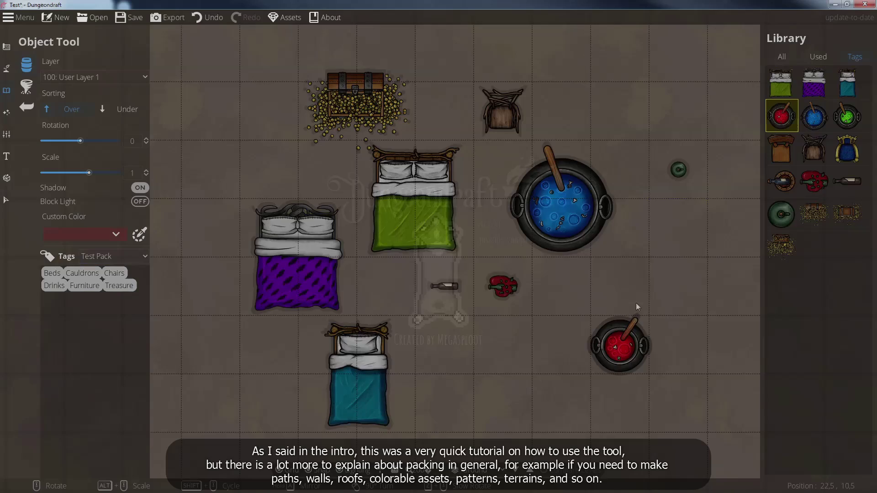
click(814, 115)
click(649, 264)
click(847, 116)
click(620, 112)
Step: Place wooden, twig and blue chairs, a ring item, a red drink, another bottle and a green item
click(781, 148)
click(240, 139)
click(814, 149)
click(443, 81)
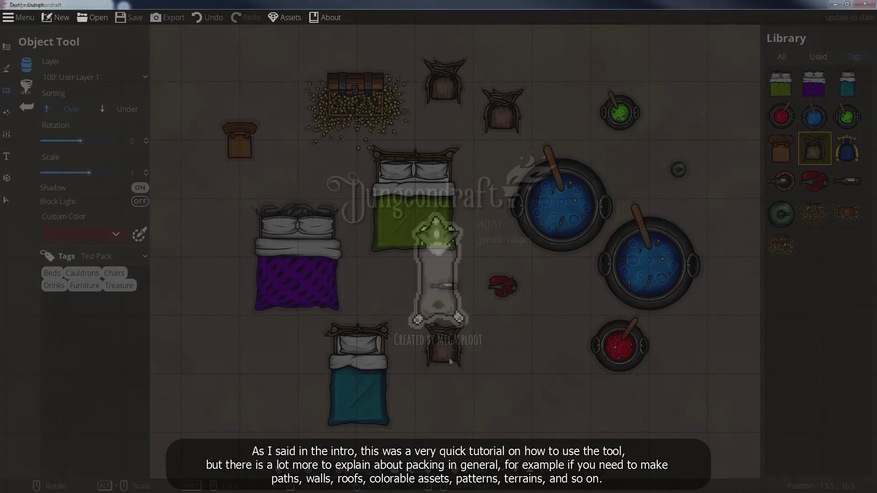
click(444, 349)
click(782, 182)
click(534, 345)
click(815, 182)
click(502, 402)
click(848, 181)
click(592, 402)
click(781, 214)
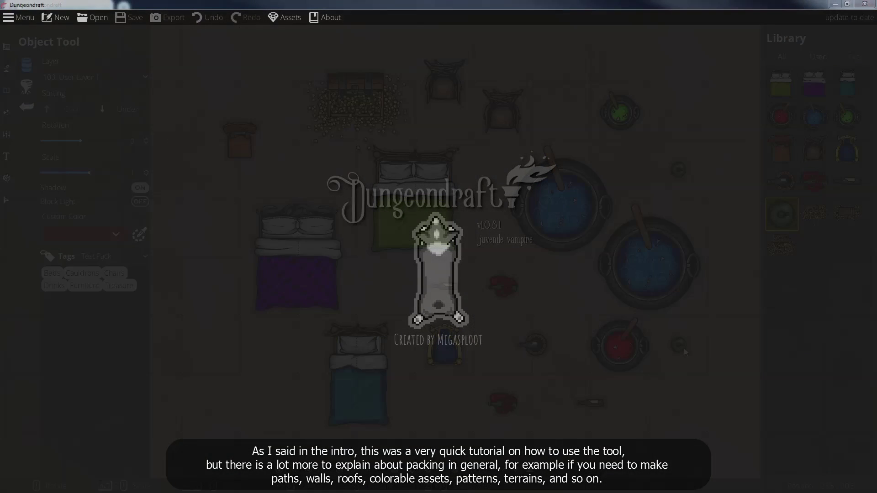
click(372, 292)
click(814, 214)
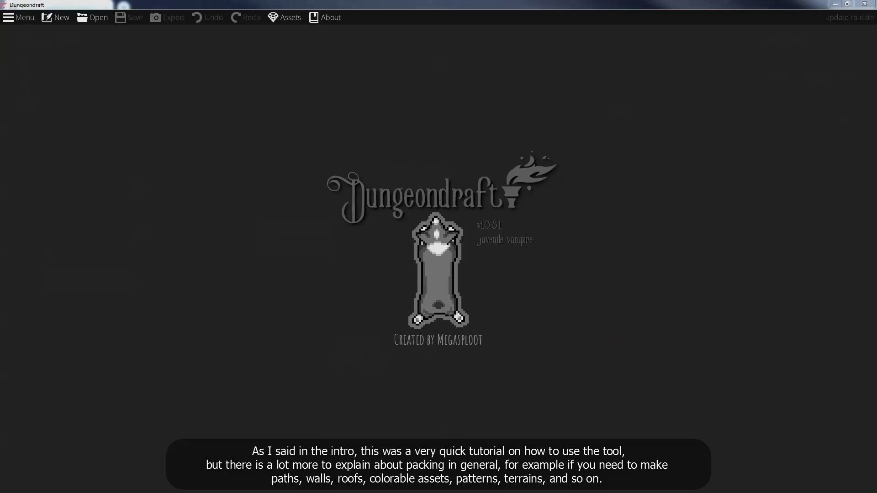